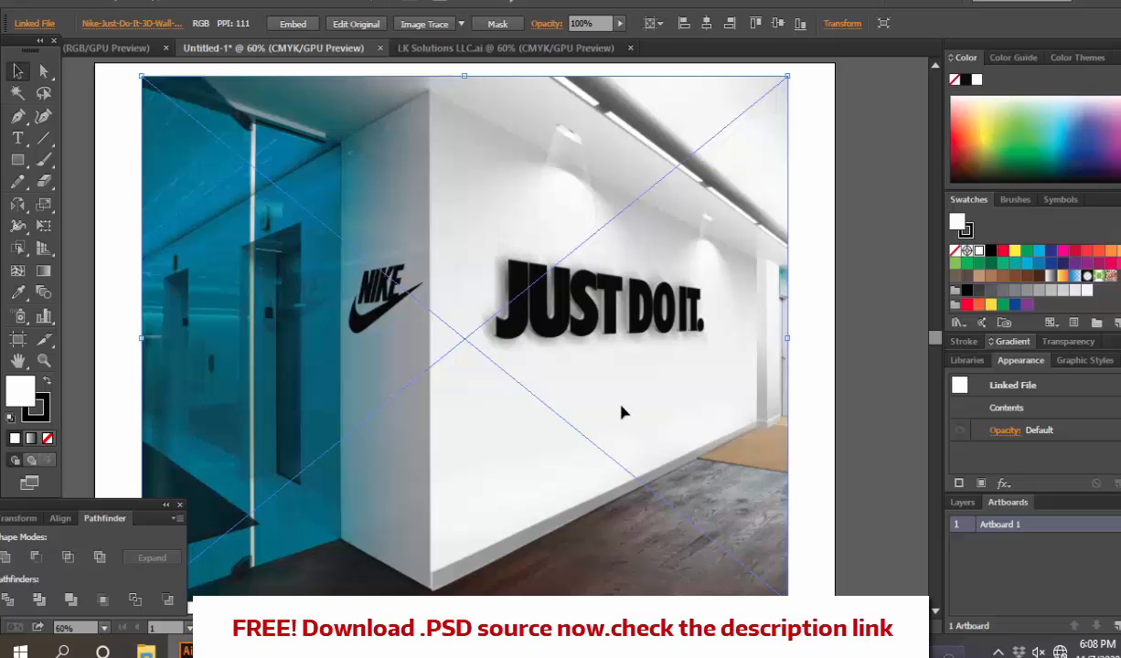
- Delete the Nike wall mockup image, and enlarge and centre the Logo Here office mockup image on the artboard
key("Delete")
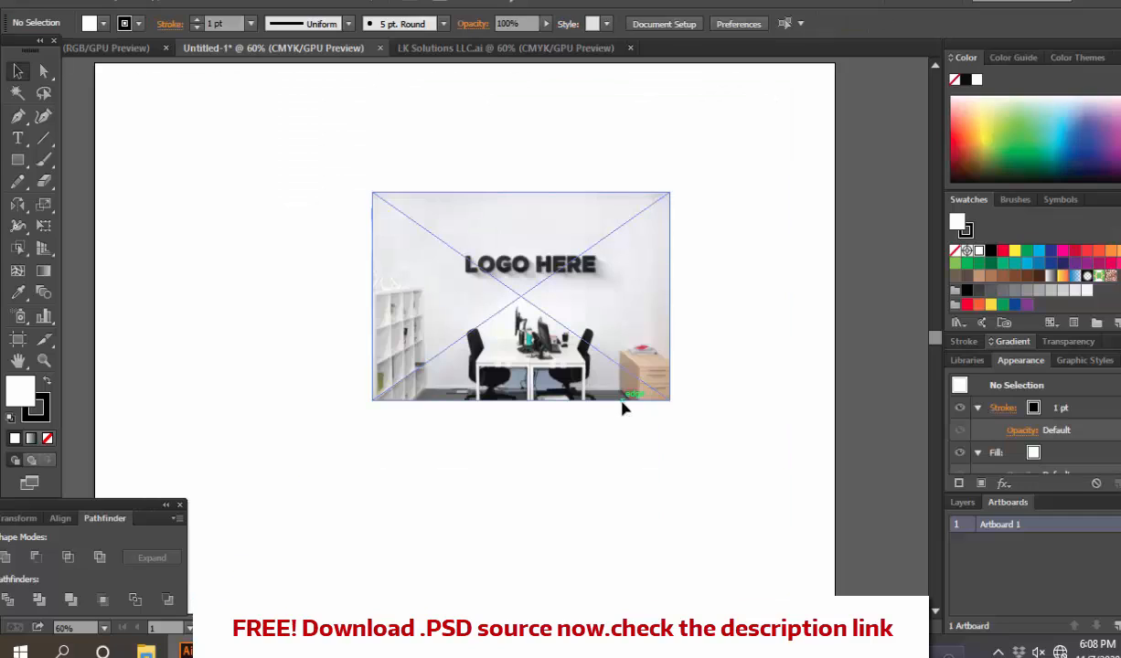
left_click(603, 357)
left_click_drag(674, 407, 756, 391)
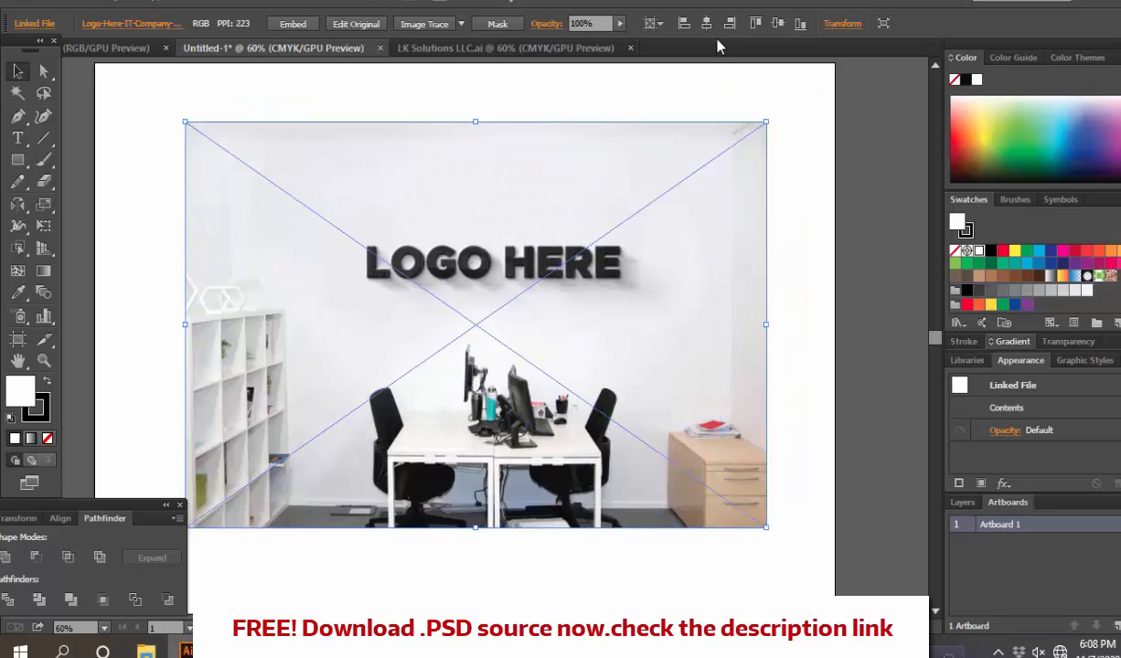
left_click(777, 23)
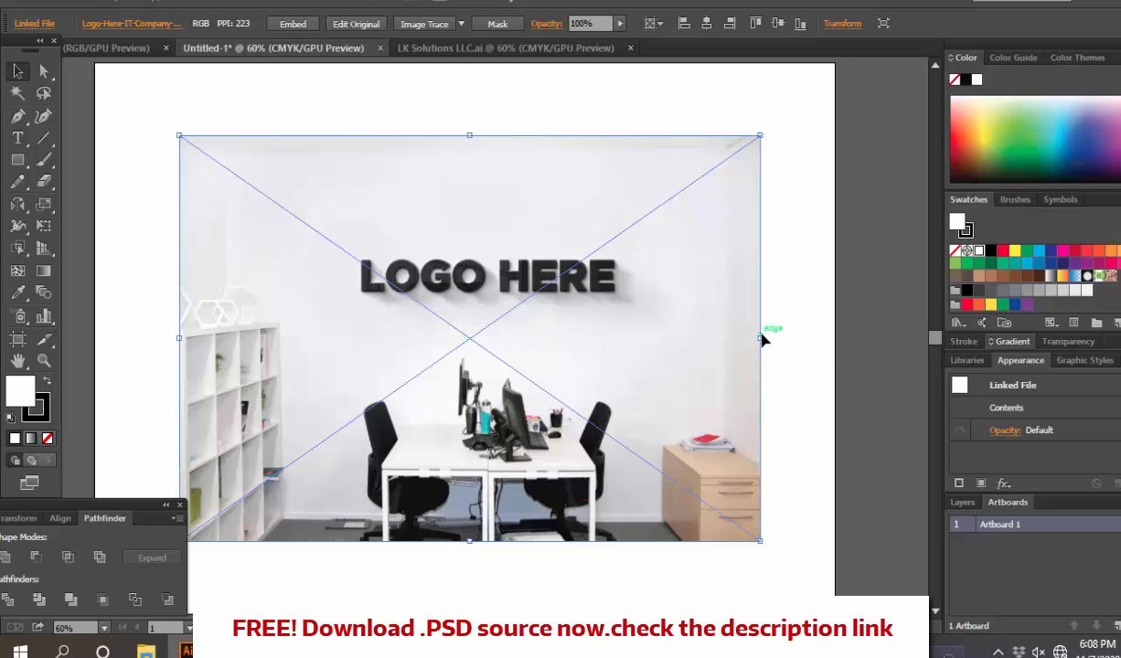
left_click_drag(763, 340, 809, 369)
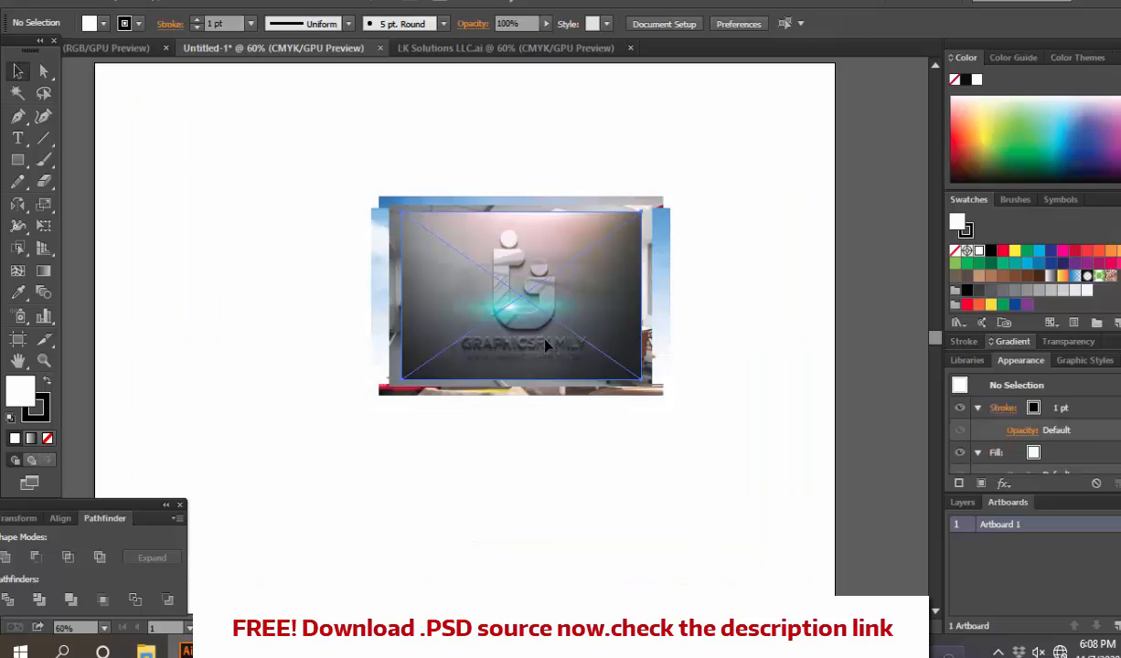
- Enlarge the dark GraphicsFamily wall mockup image to nearly fill the artboard and centre it horizontally and vertically
left_click_drag(663, 395, 804, 493)
left_click_drag(736, 343, 716, 419)
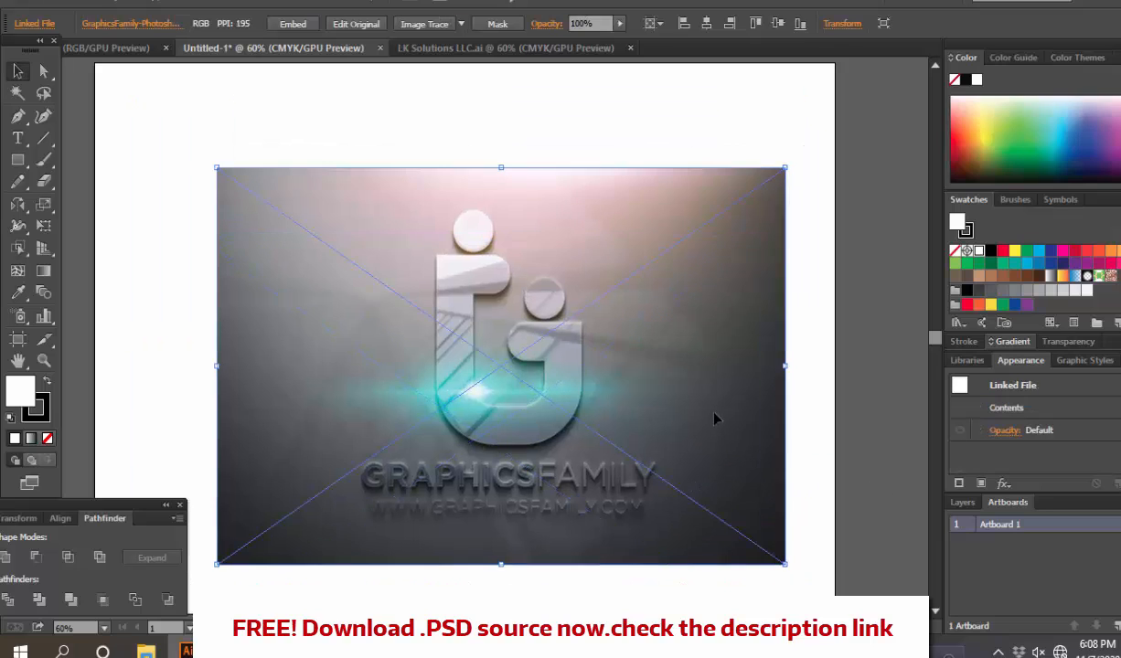
left_click(709, 25)
left_click(776, 26)
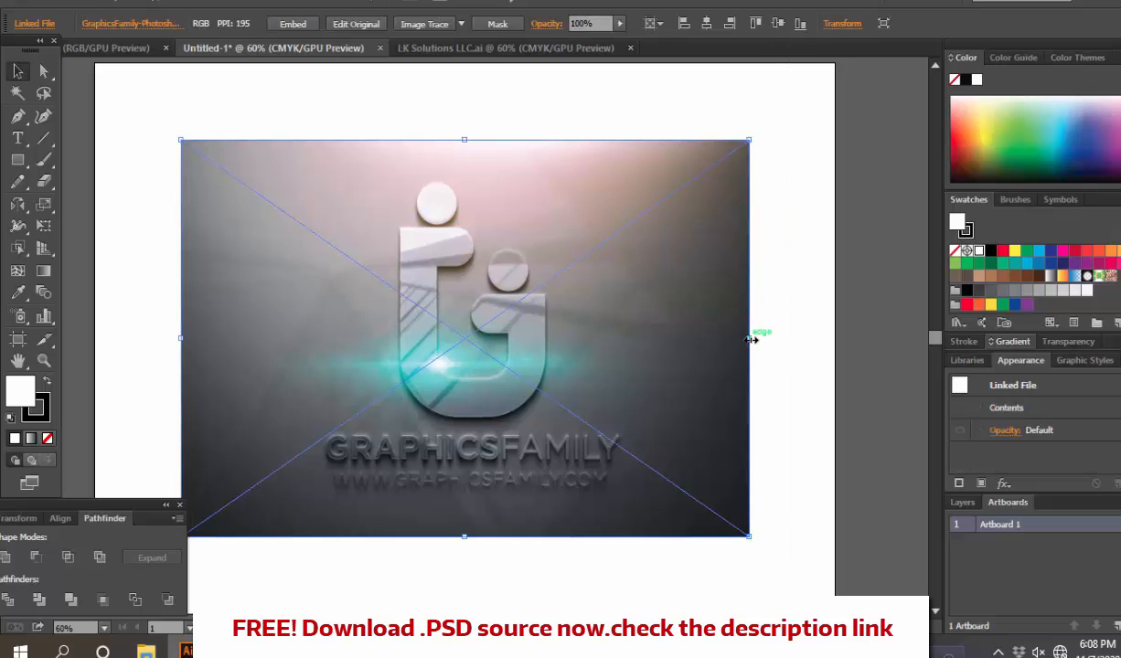
left_click_drag(750, 338, 790, 338)
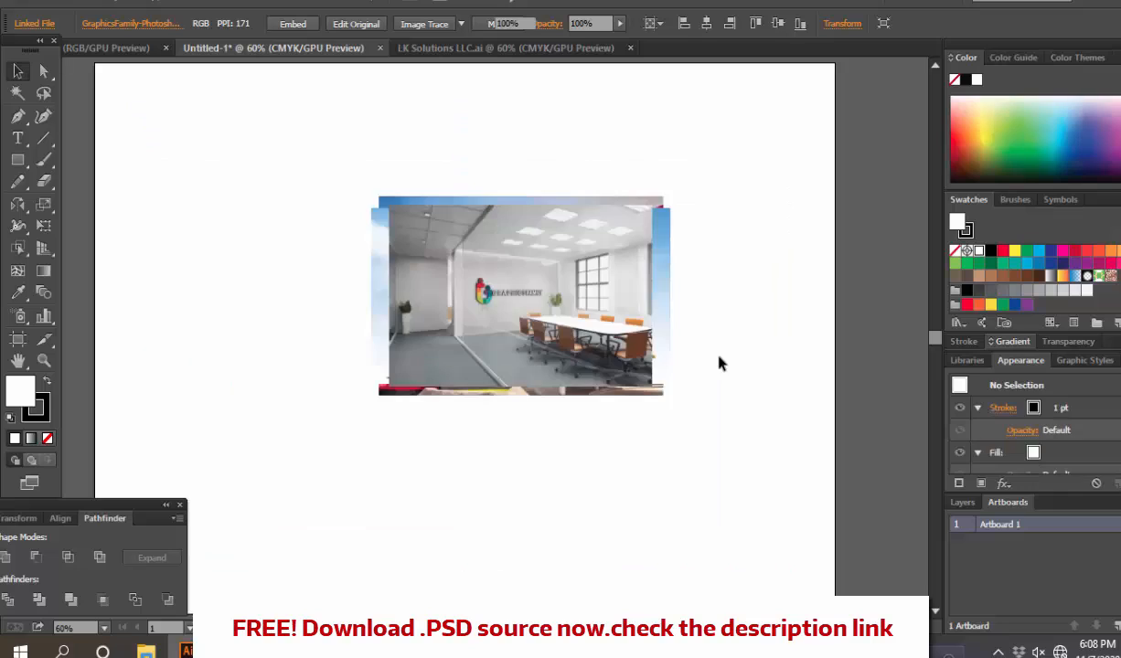
- Enlarge the meeting-room logo mockup image to nearly fill the artboard and centre it horizontally and vertically
left_click(717, 363)
left_click(670, 395)
left_click_drag(670, 394, 820, 502)
left_click(706, 23)
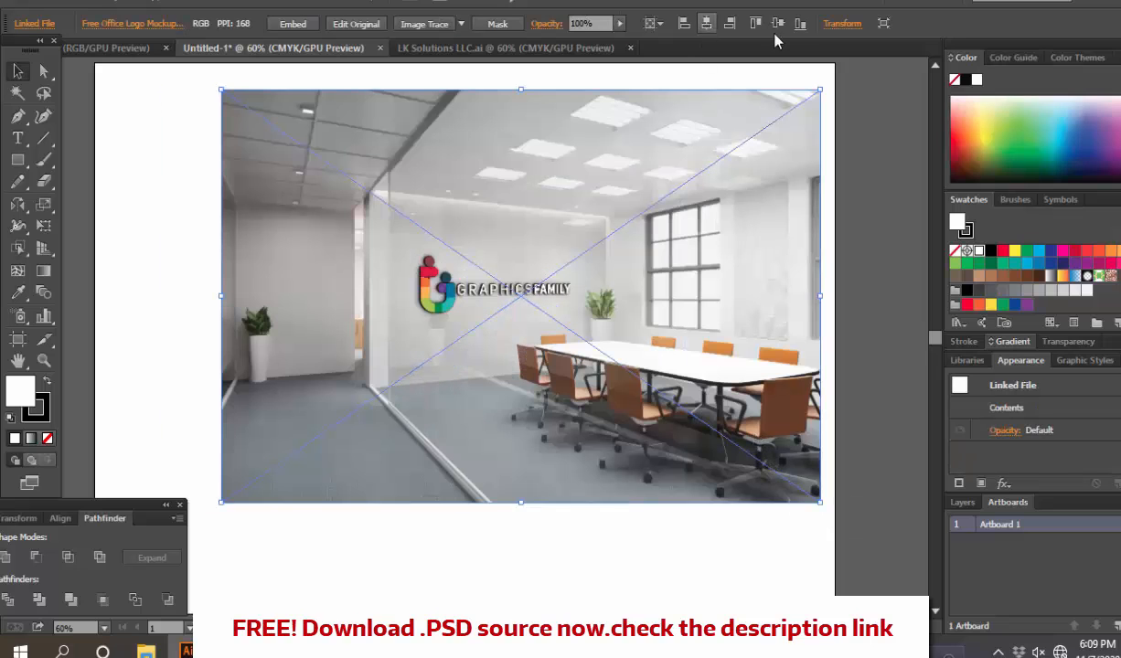
left_click(777, 23)
left_click_drag(766, 340, 815, 340)
- Delete the meeting-room mockup image, and enlarge and centre the Fiverr glass mockup image on the artboard
key("Delete")
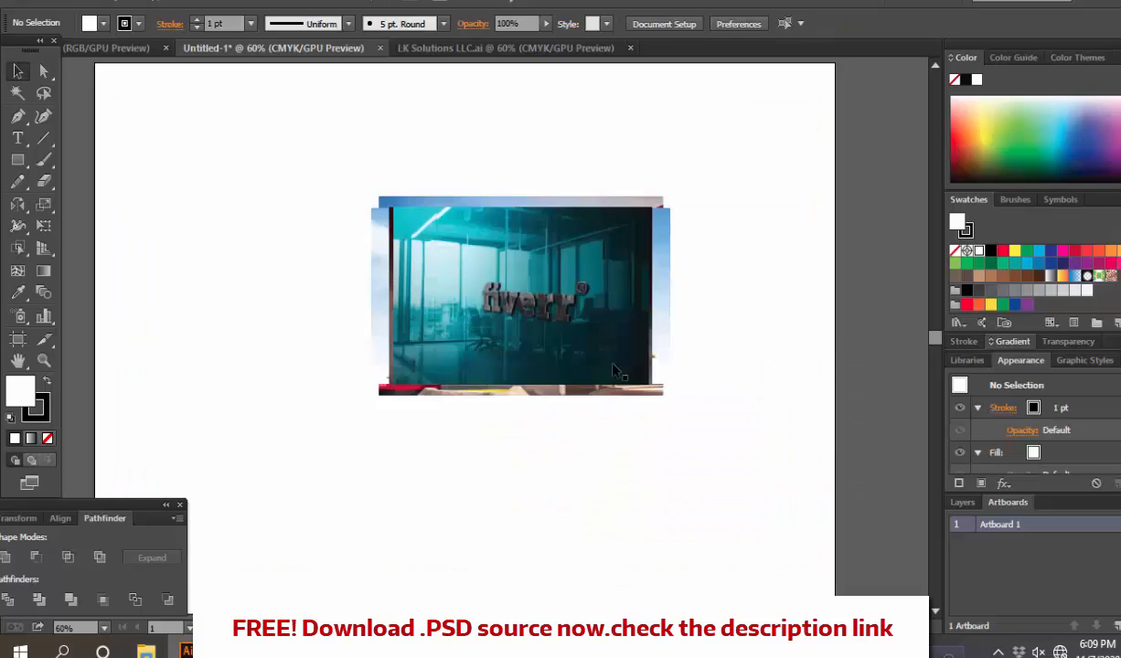
left_click(596, 353)
left_click_drag(645, 389, 815, 500)
left_click_drag(704, 110, 695, 179)
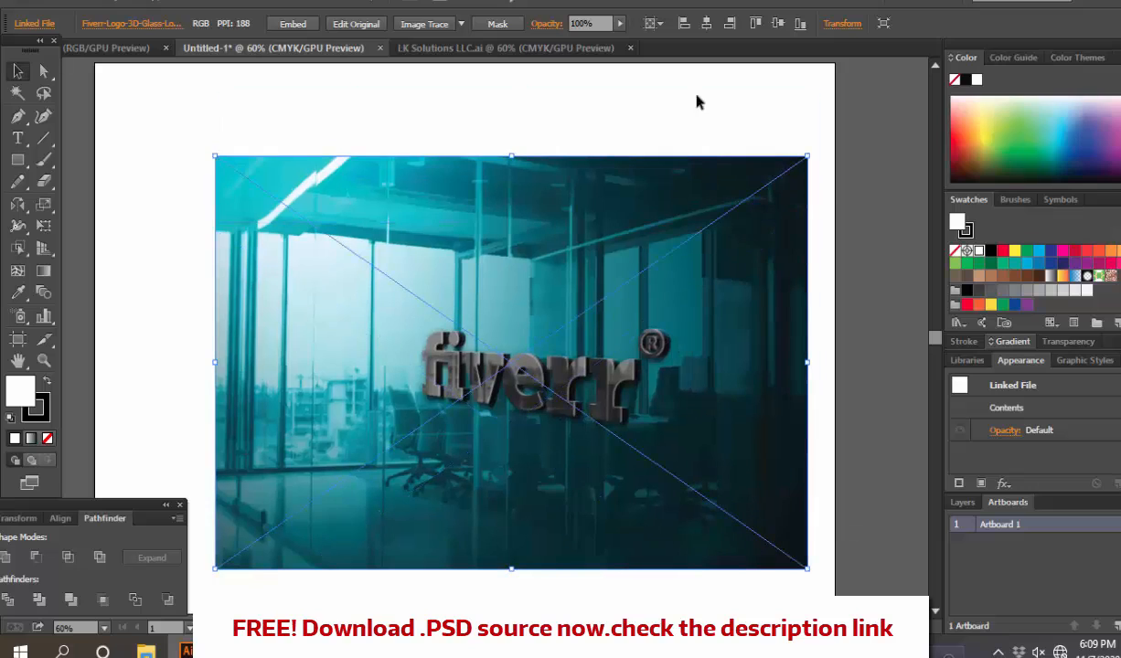
left_click(707, 25)
left_click(777, 24)
left_click_drag(763, 338, 809, 384)
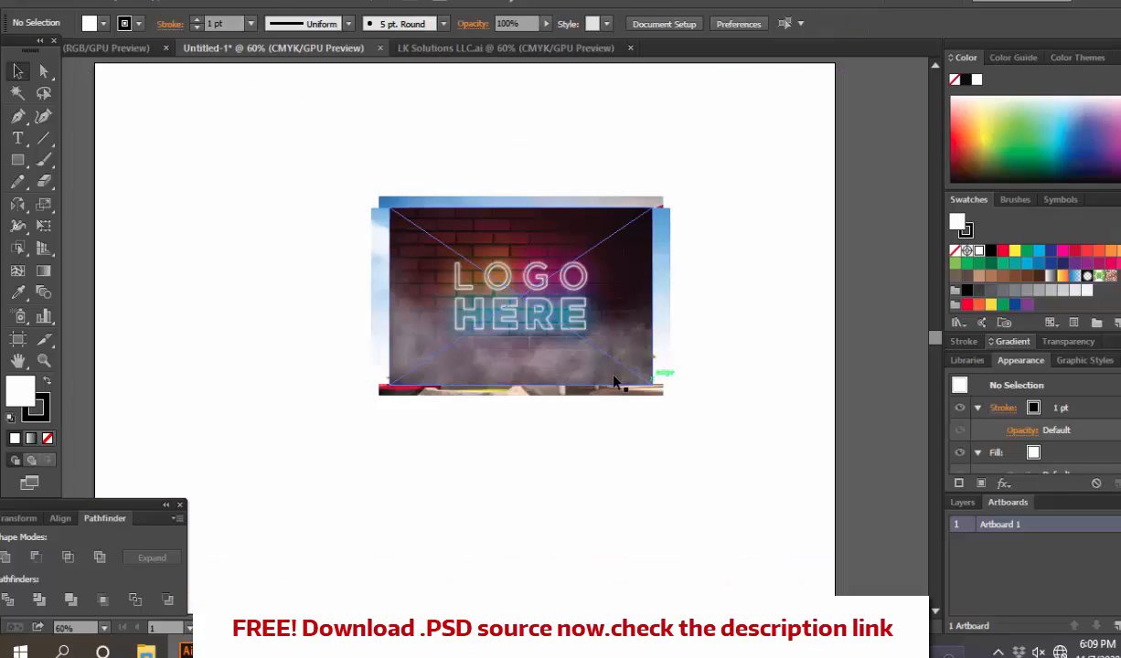
- Enlarge the neon Logo Here brick-wall mockup image and centre it horizontally and vertically on the artboard
left_click(613, 381)
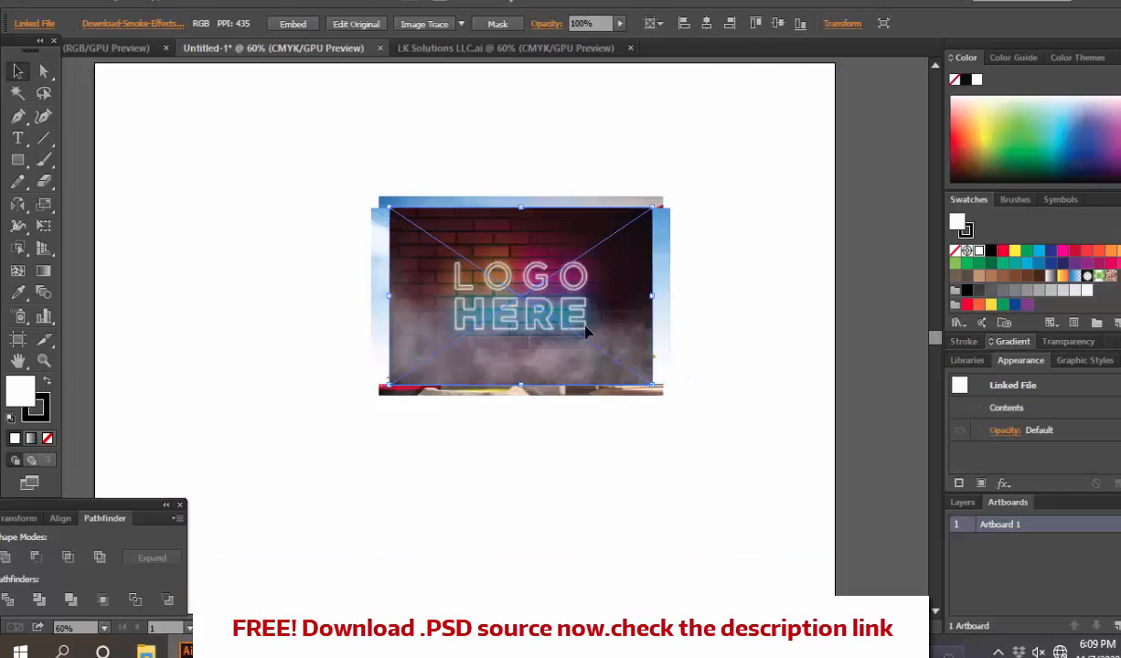
left_click_drag(651, 388, 808, 563)
left_click(705, 23)
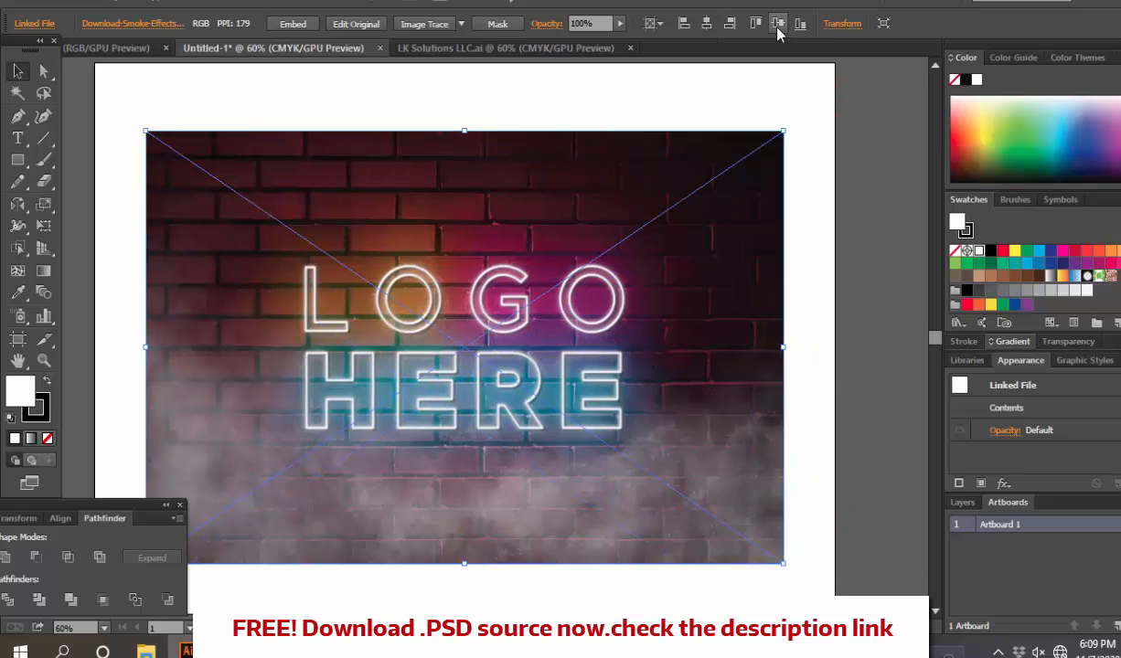
left_click(778, 23)
left_click(826, 413)
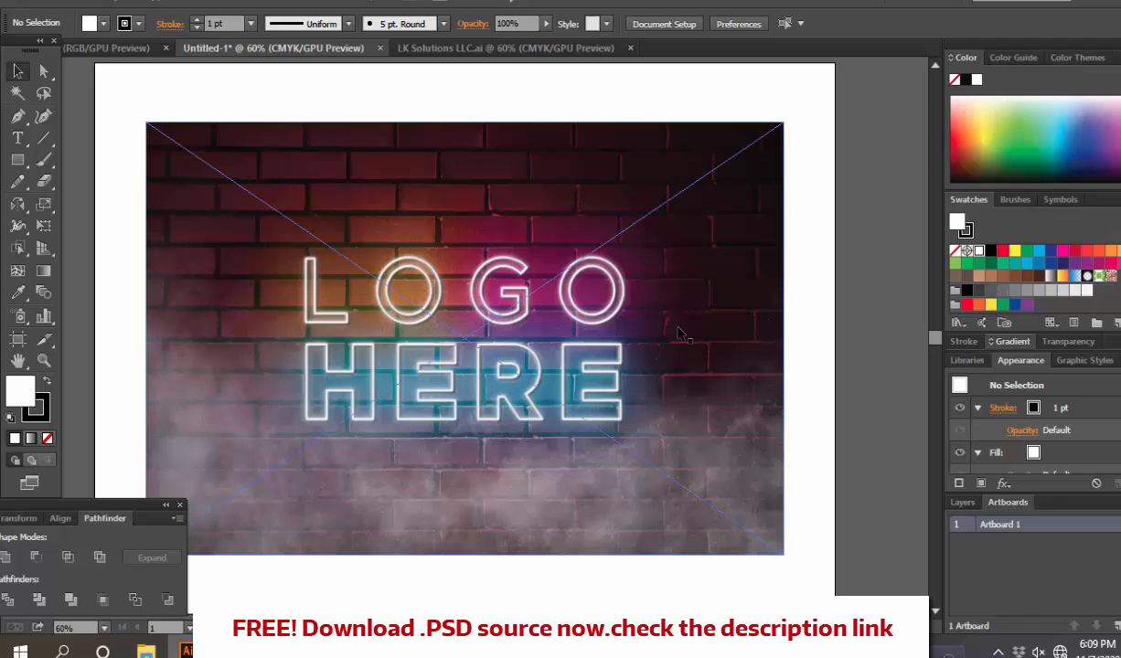
left_click(718, 359)
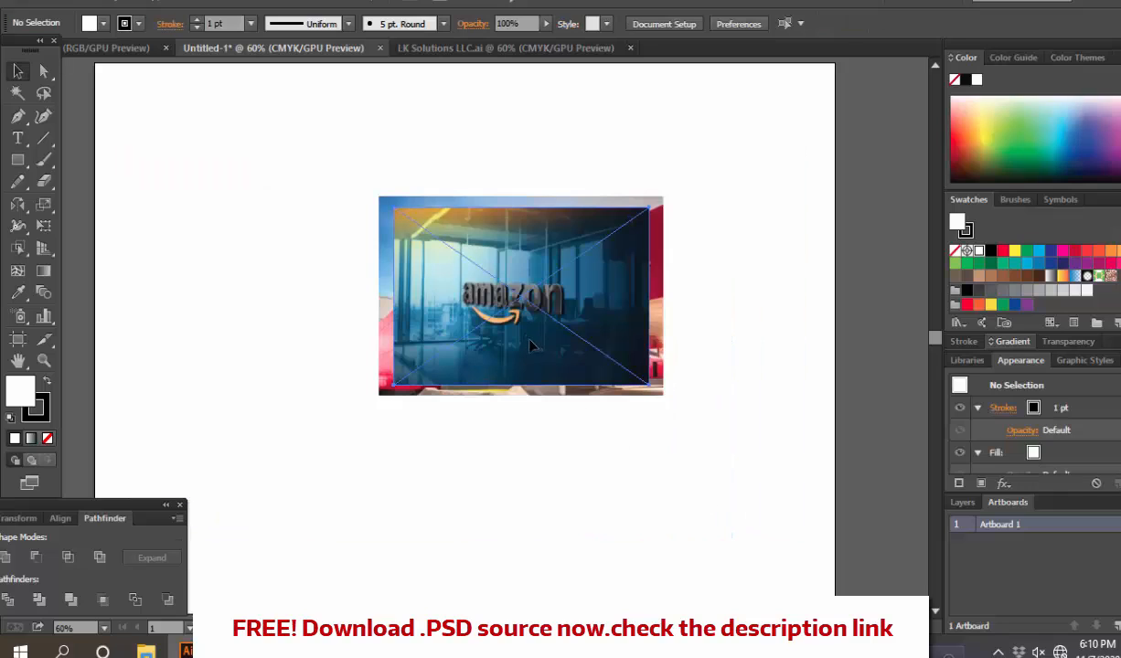
- Enlarge the Amazon blue glass mockup image, and enlarge and centre the red MOCK Studio building mockup image on the artboard
left_click(530, 345)
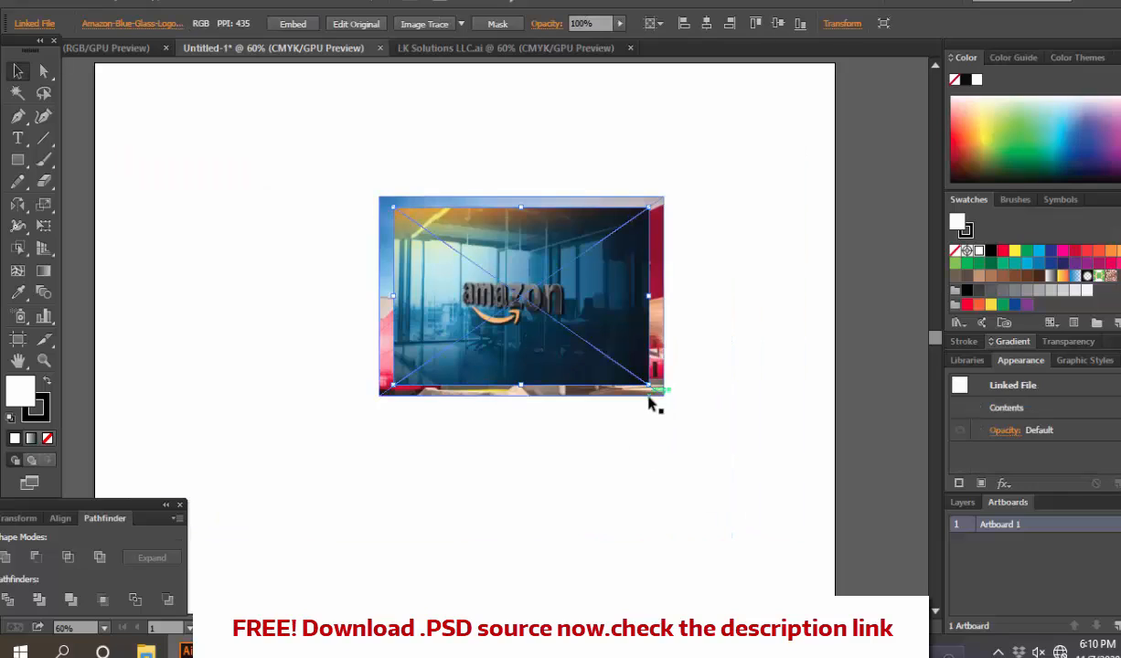
left_click_drag(656, 400, 810, 498)
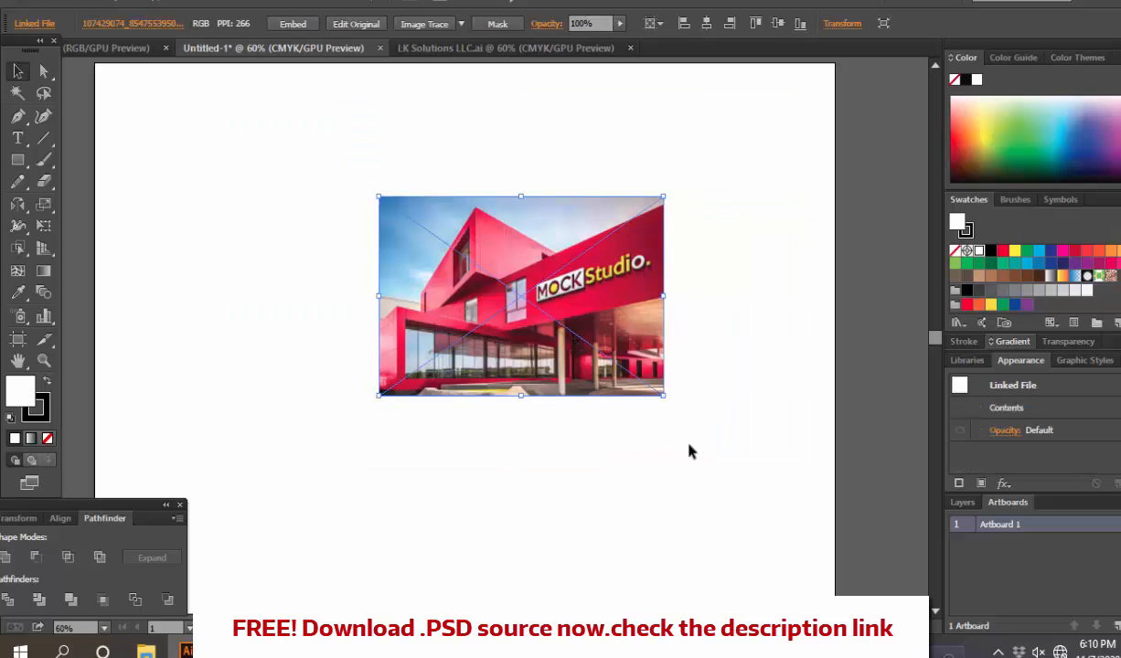
left_click_drag(665, 395, 775, 472)
left_click(706, 23)
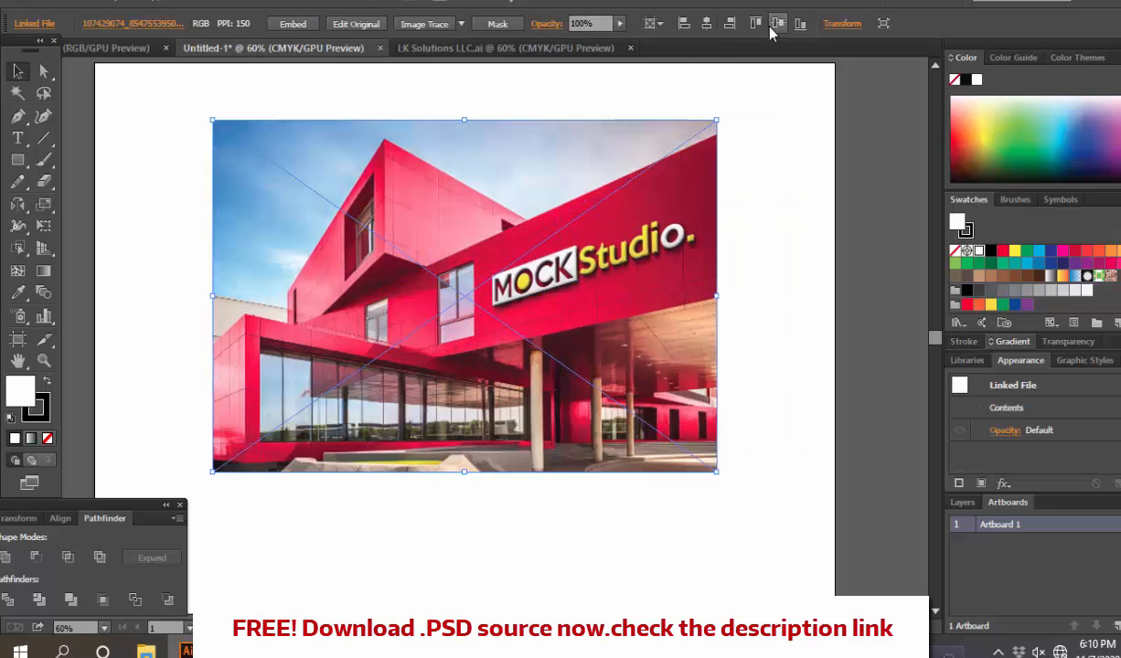
left_click(777, 23)
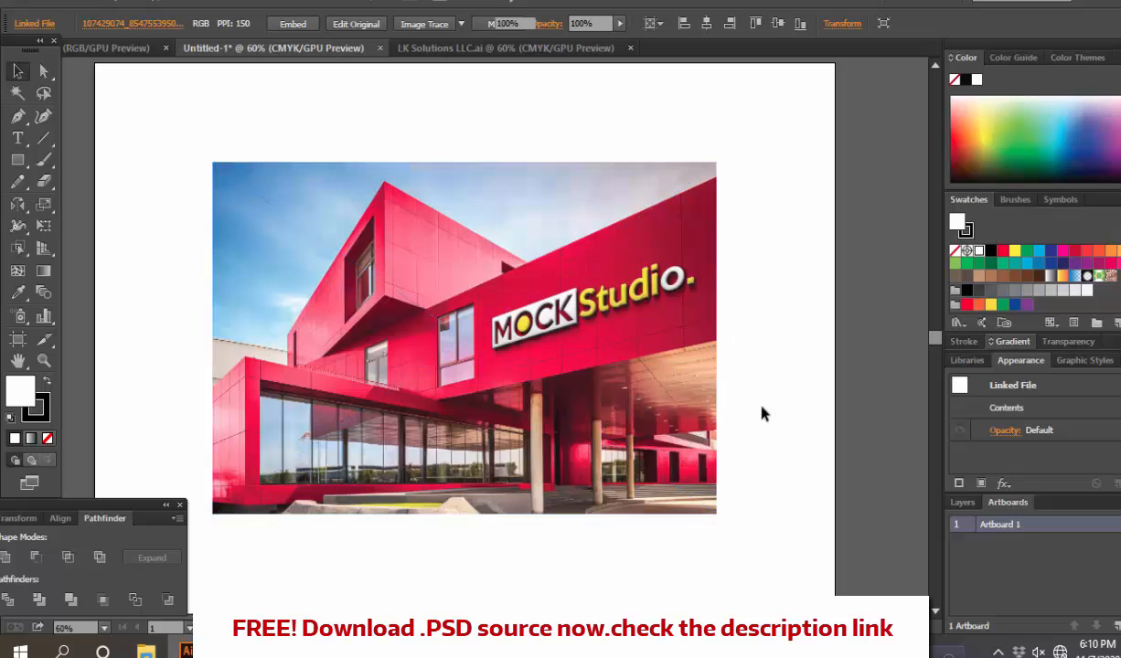
left_click_drag(709, 391, 794, 363)
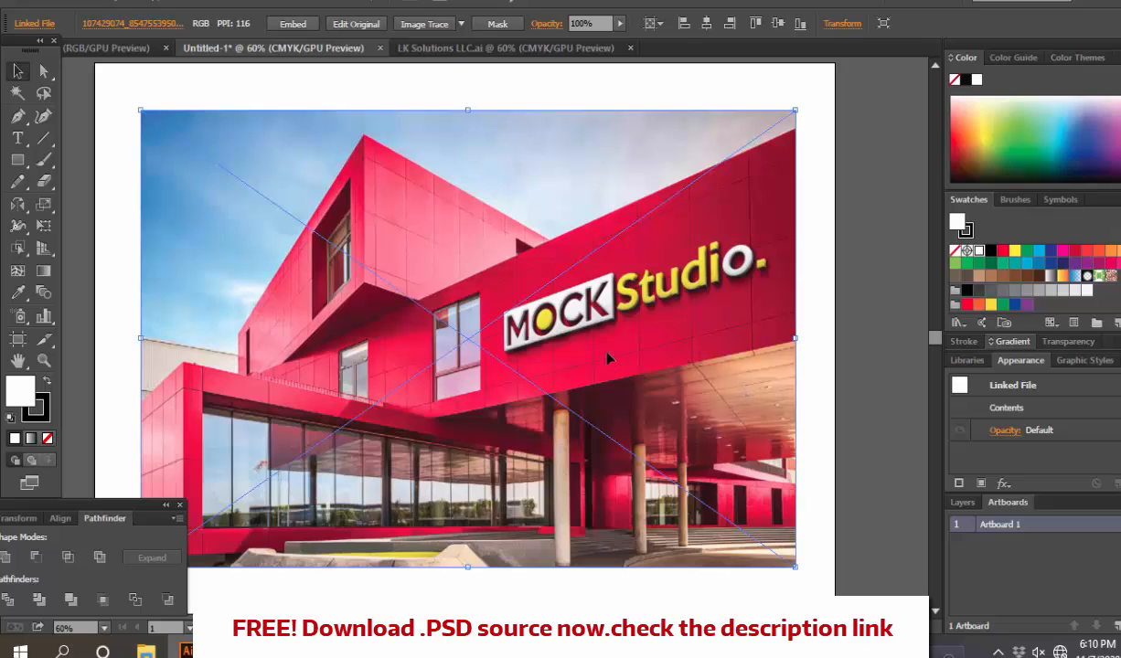
left_click_drag(605, 356, 602, 356)
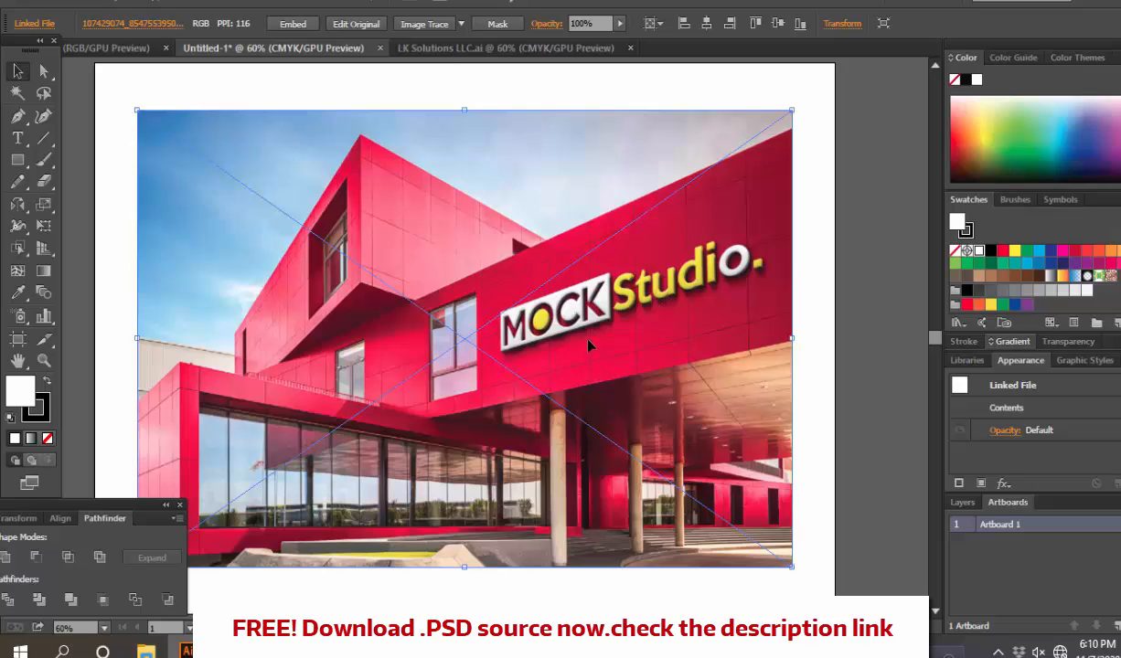
left_click(816, 340)
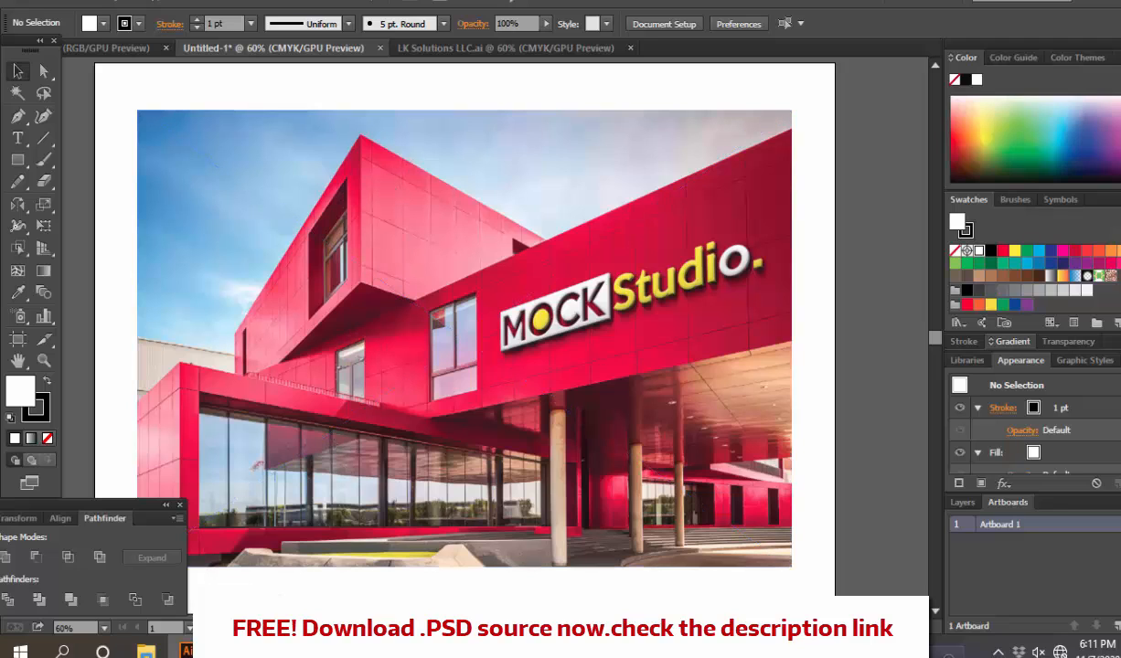
- Switch to Photoshop, open the [YOUR LOGO HERE] smart object of the red building mockup, and delete its LK Solutions LLC layer
left_click(224, 651)
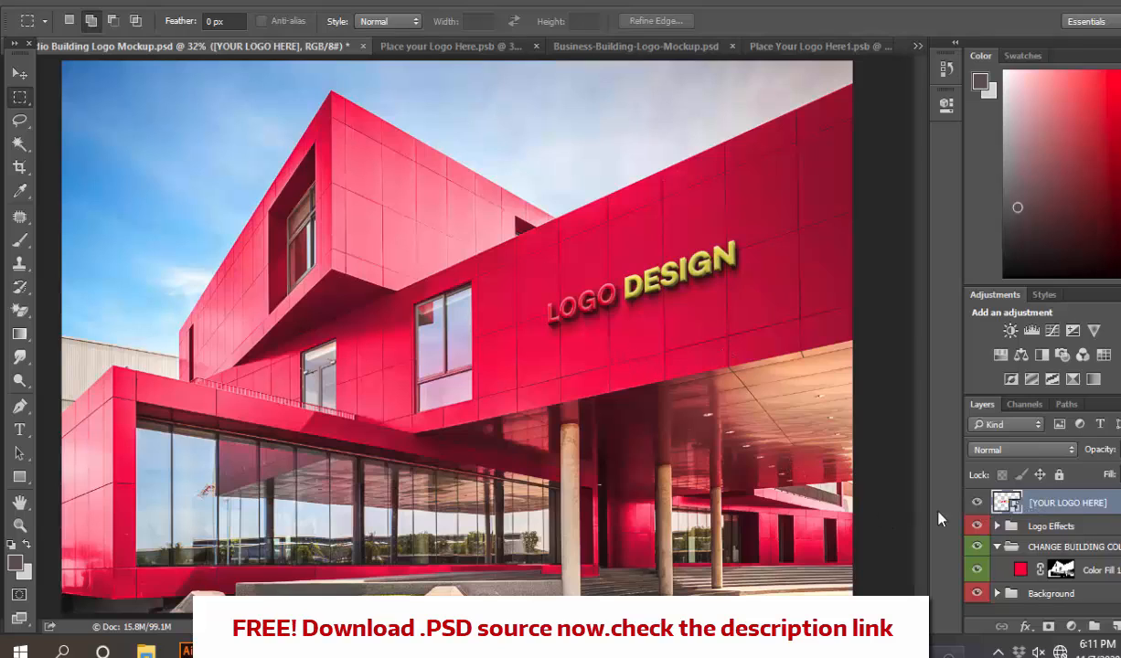
double_click(1006, 503)
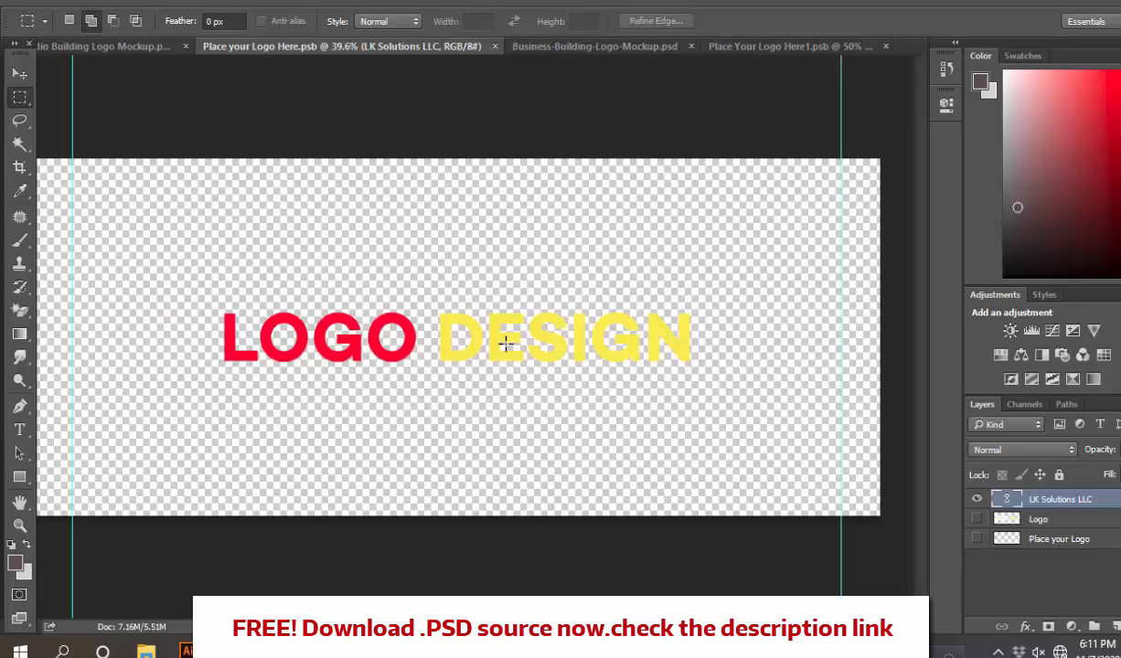
key("Delete")
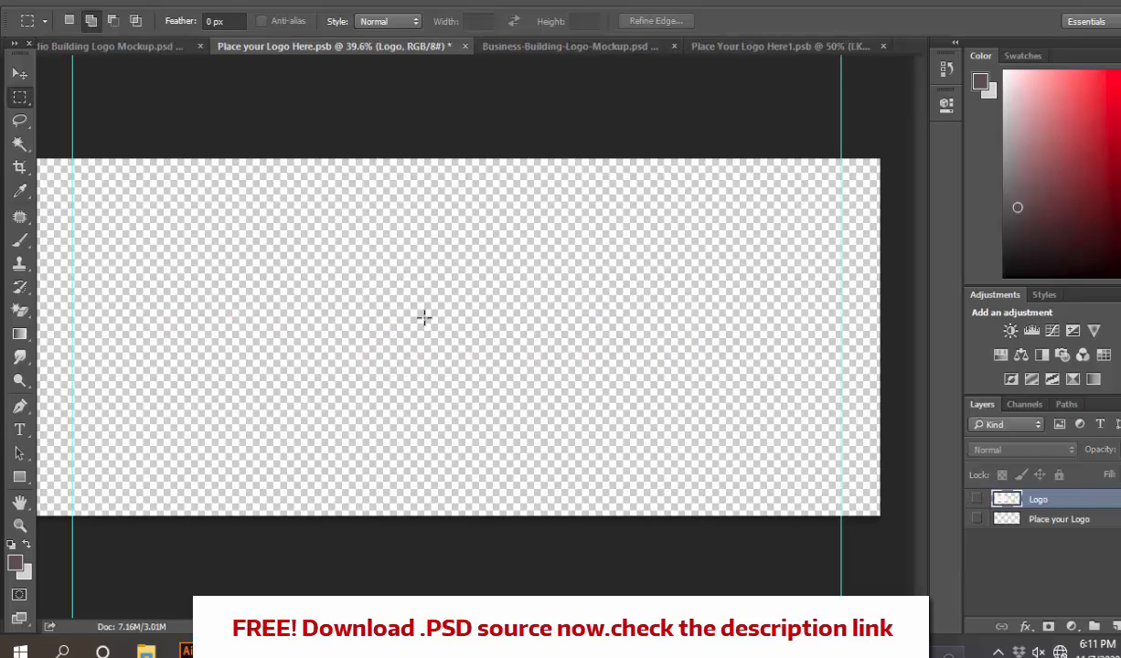
- Place the LK Solutions LLC Illustrator file as a linked object in the smart object, using page 1 cropped to Bounding Box
left_click(50, 3)
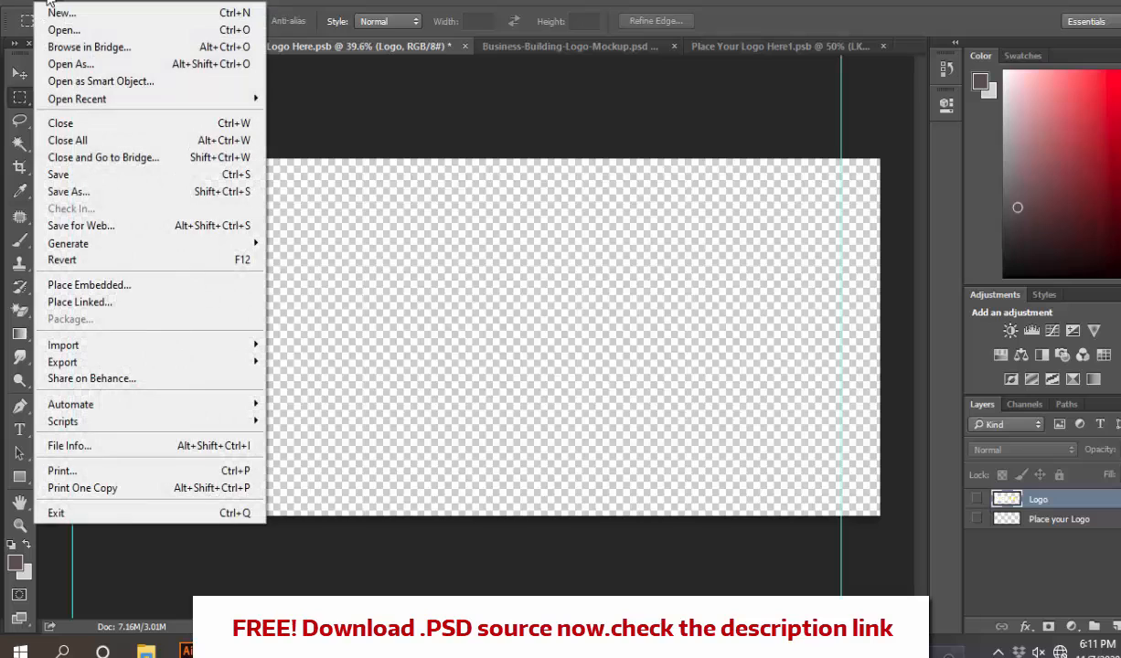
left_click(91, 303)
scroll(315, 228, "down", 3)
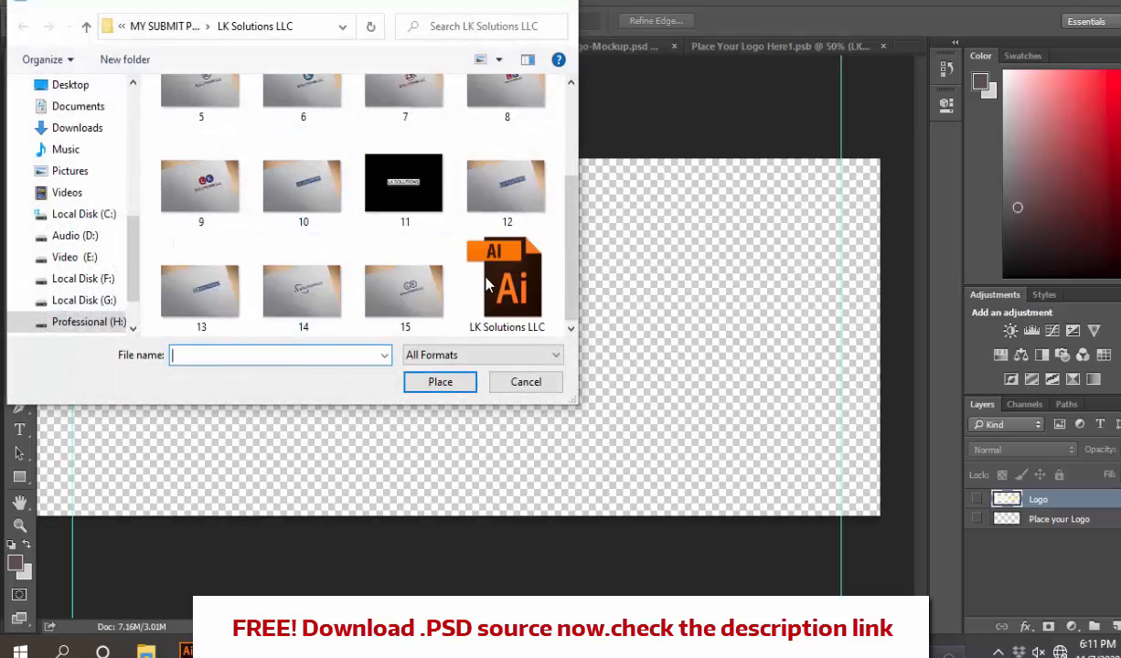
left_click(523, 299)
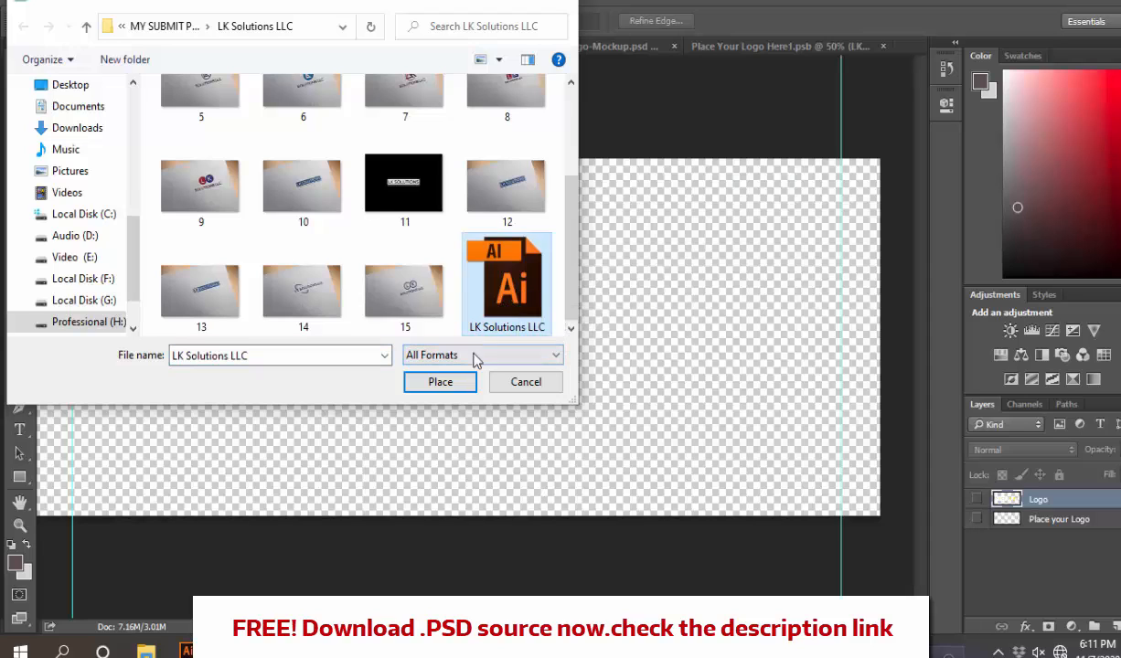
left_click(442, 384)
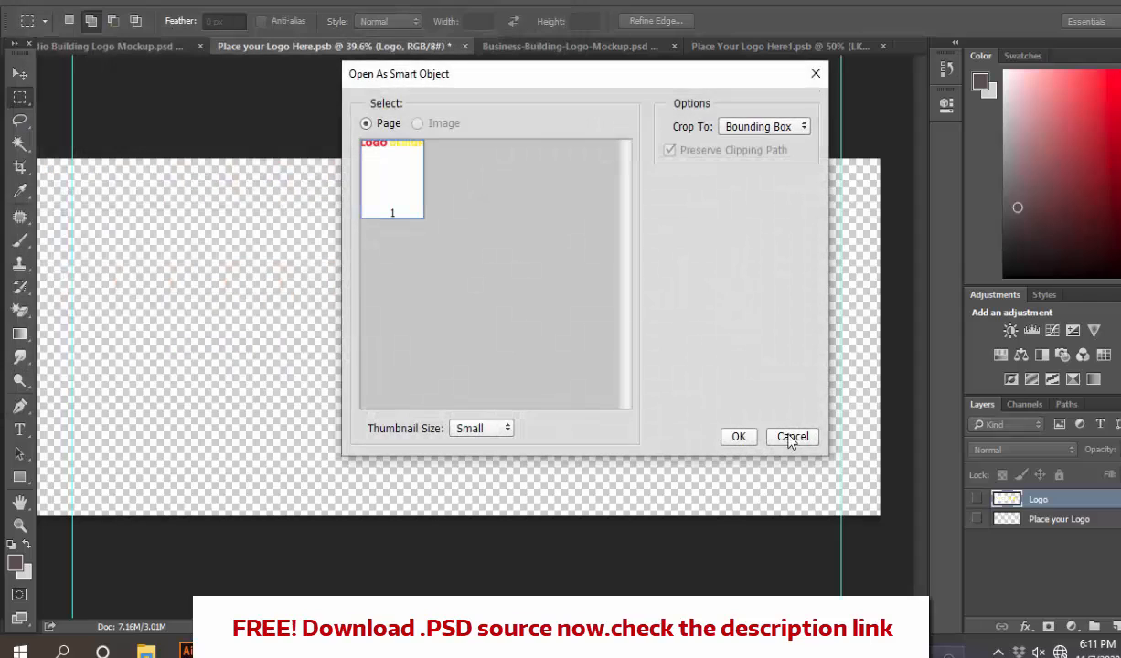
left_click(743, 437)
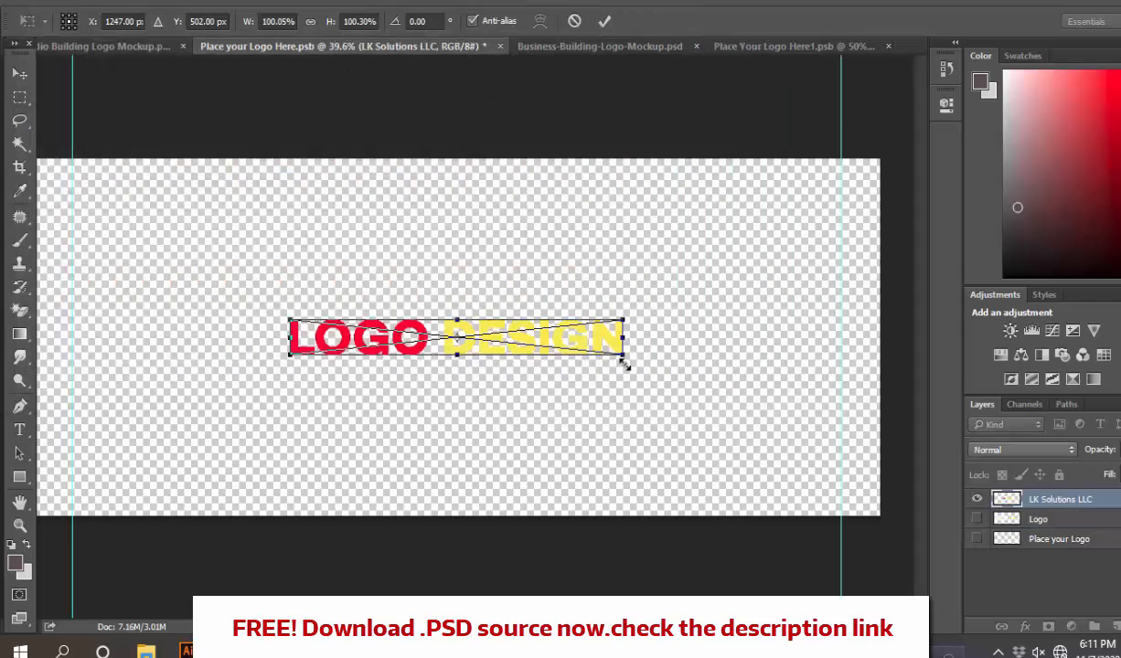
- Scale the placed logo to about 176.5% and save the smart object to update the red building mockup
left_click_drag(624, 356, 747, 412)
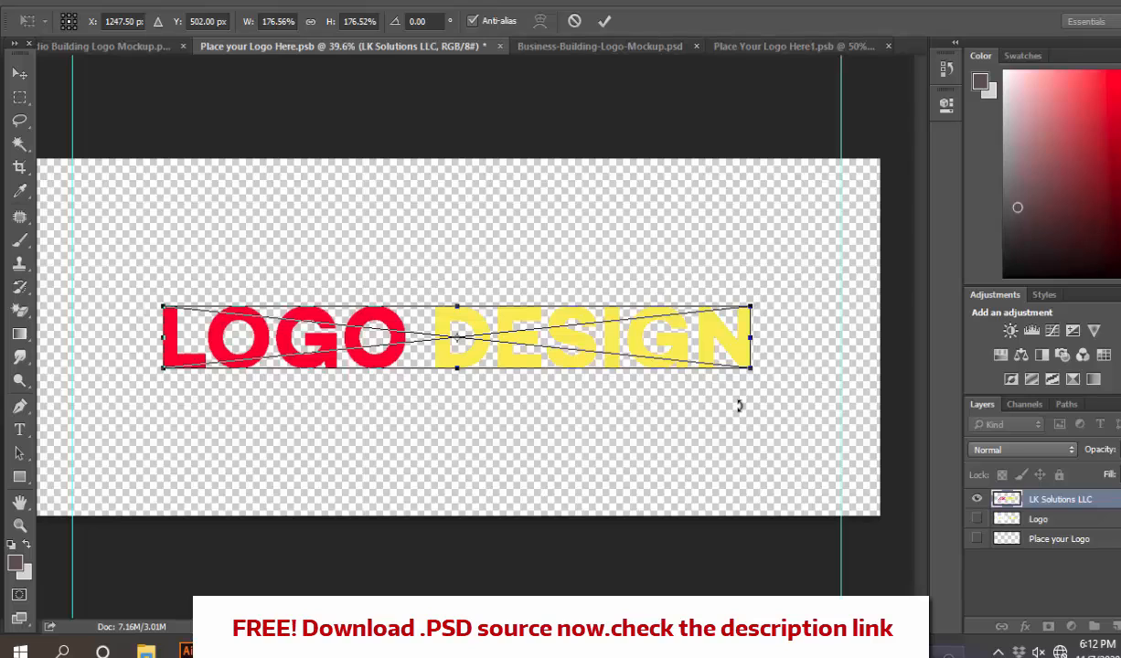
key("m")
left_click(500, 248)
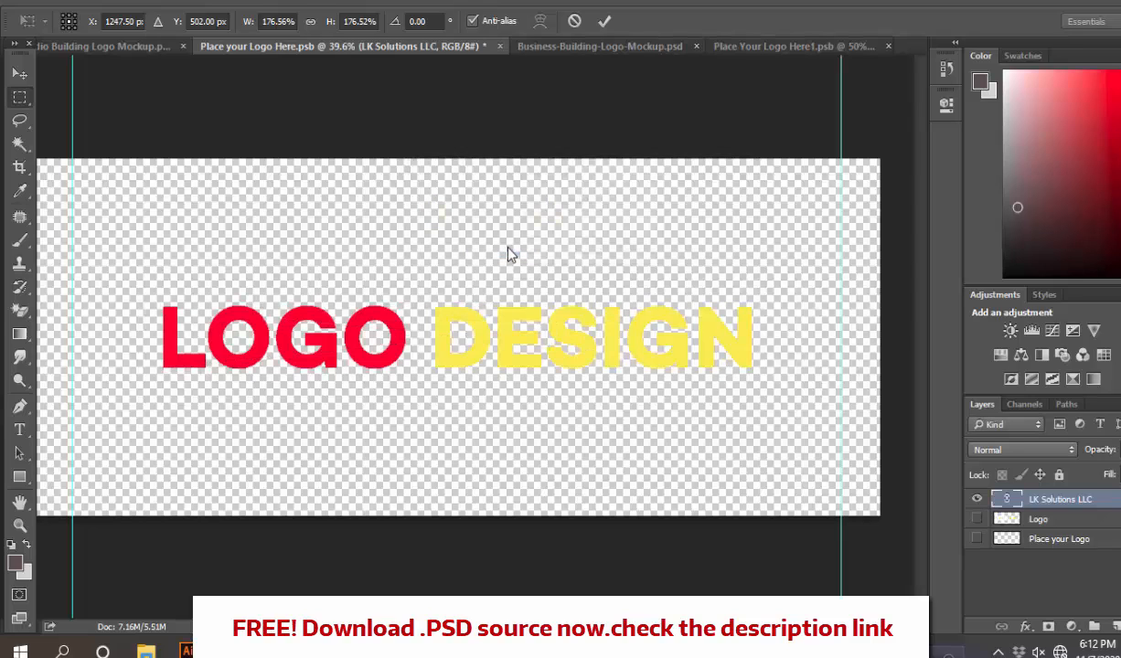
key("ctrl+s")
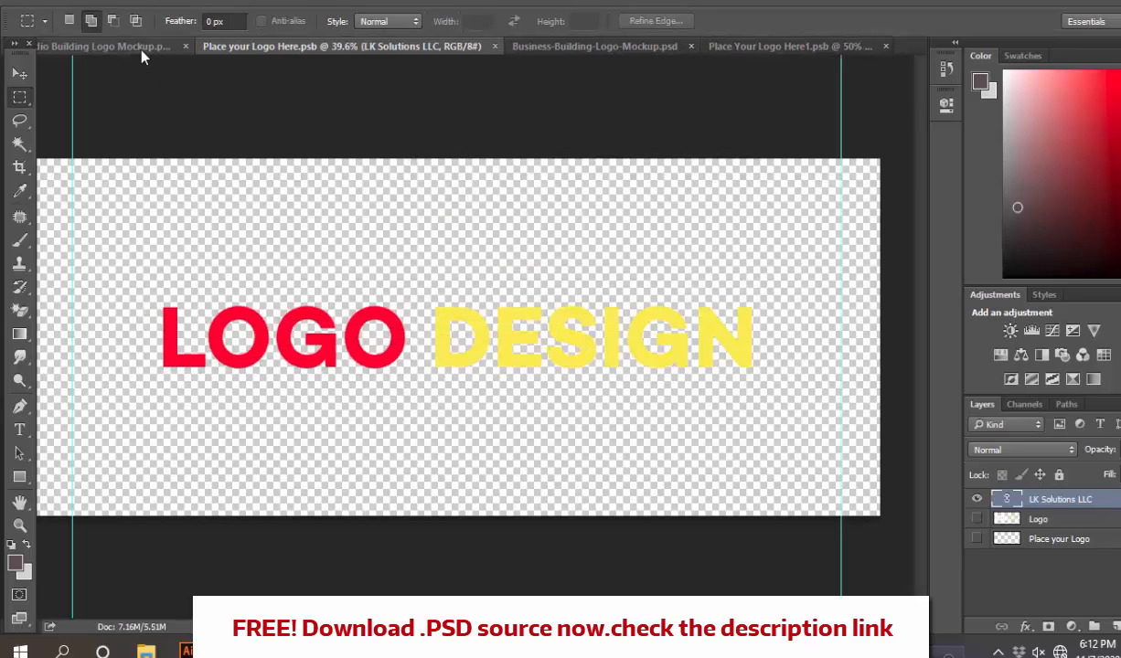
left_click(142, 50)
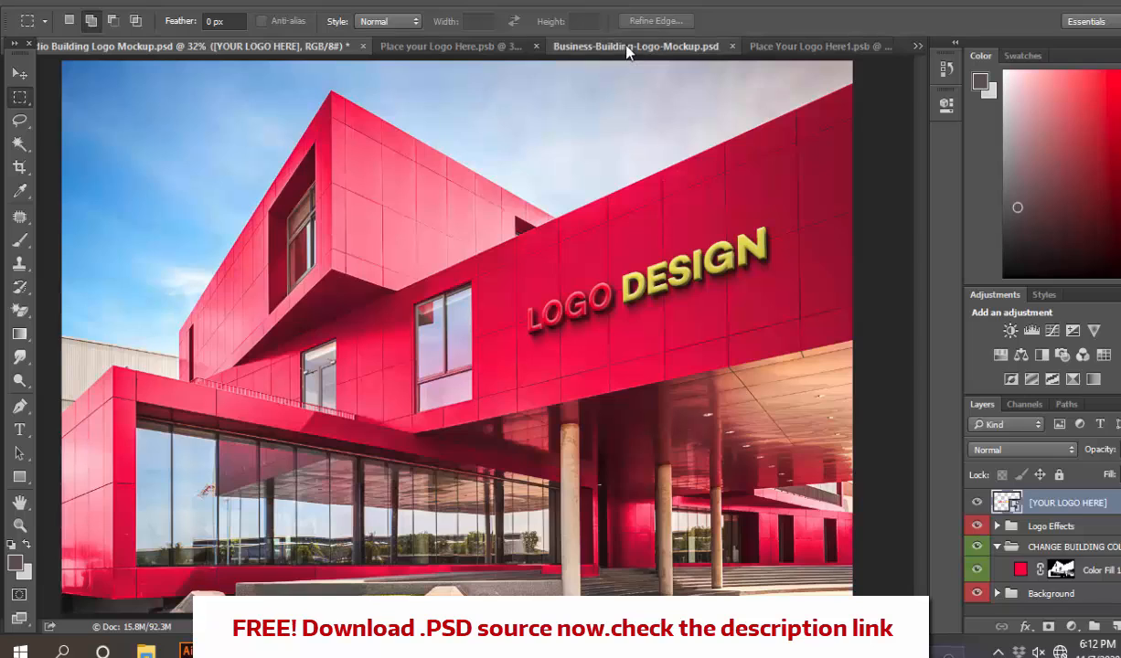
- Open the [YOUR LOGO HERE] smart object of Business-Building-Logo-Mockup.psd and delete its LK Solutions LLC layer
left_click(599, 43)
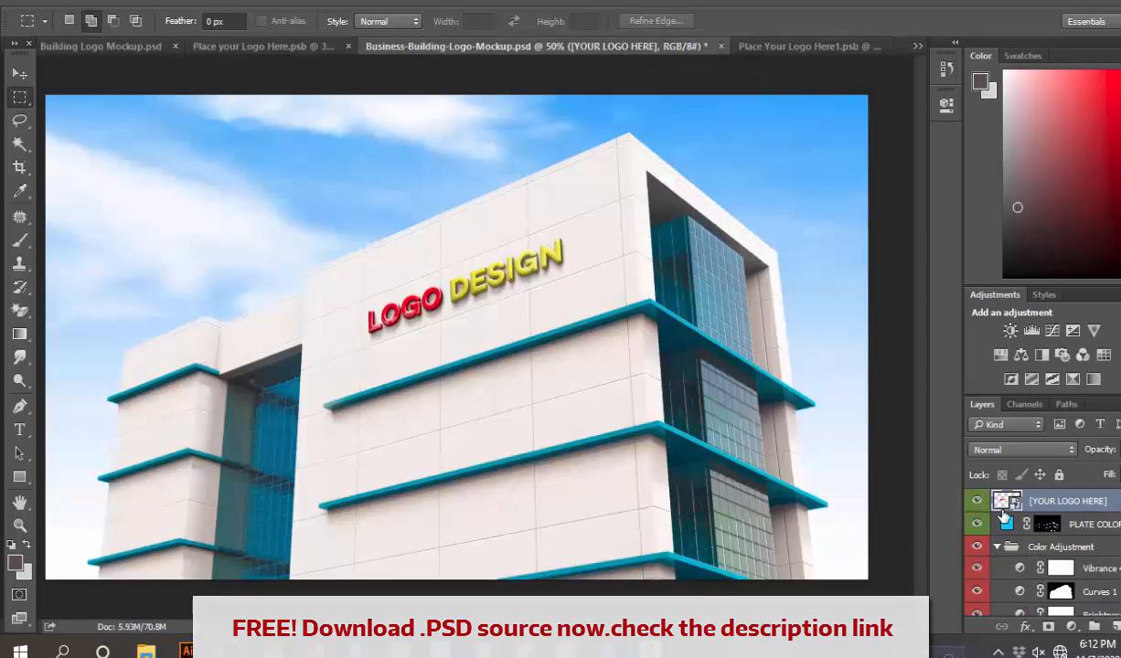
double_click(1003, 502)
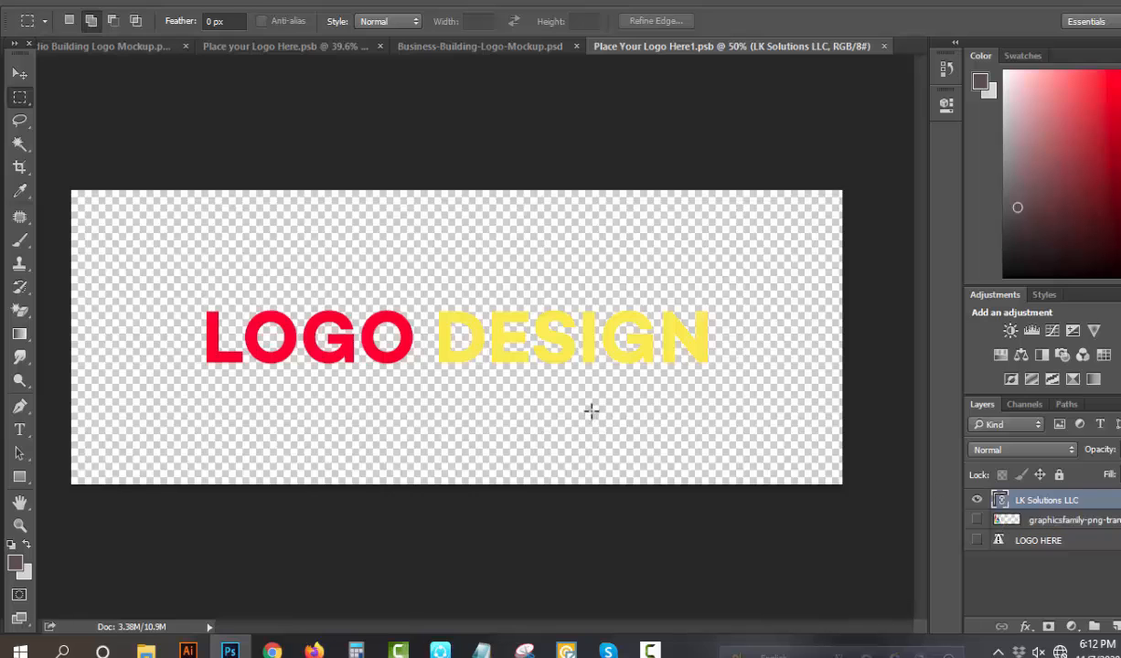
key("Delete")
- Place the LK Solutions LLC Illustrator file as a linked object in Place Your Logo Here1.psb, using page 1 cropped to Bounding Box
left_click(57, 2)
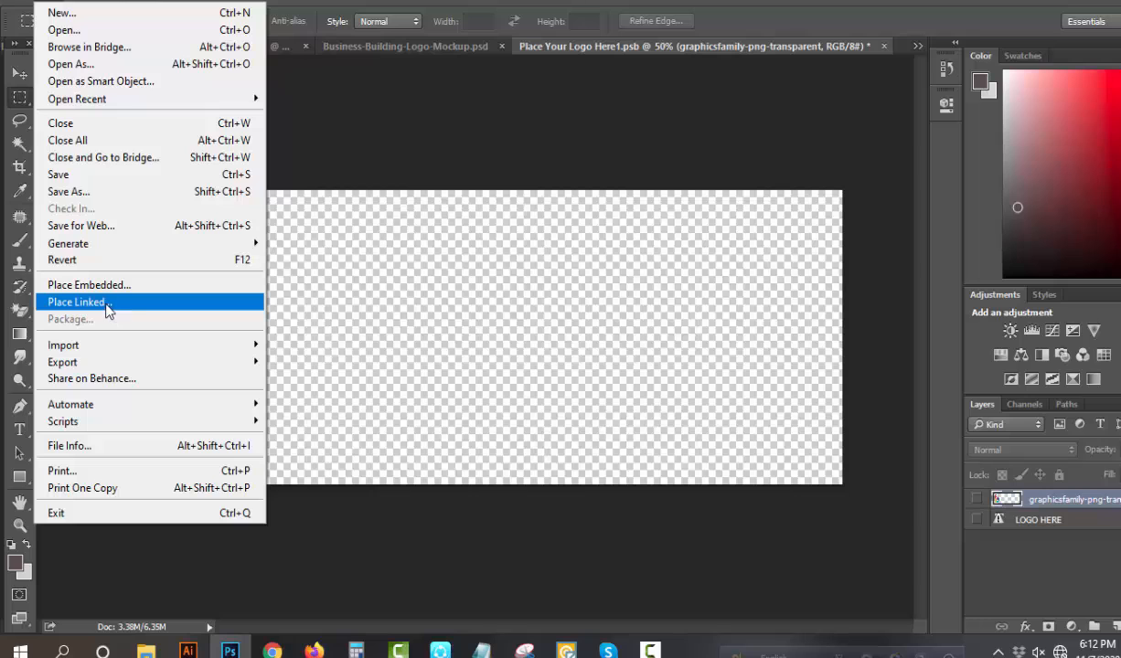
left_click(108, 303)
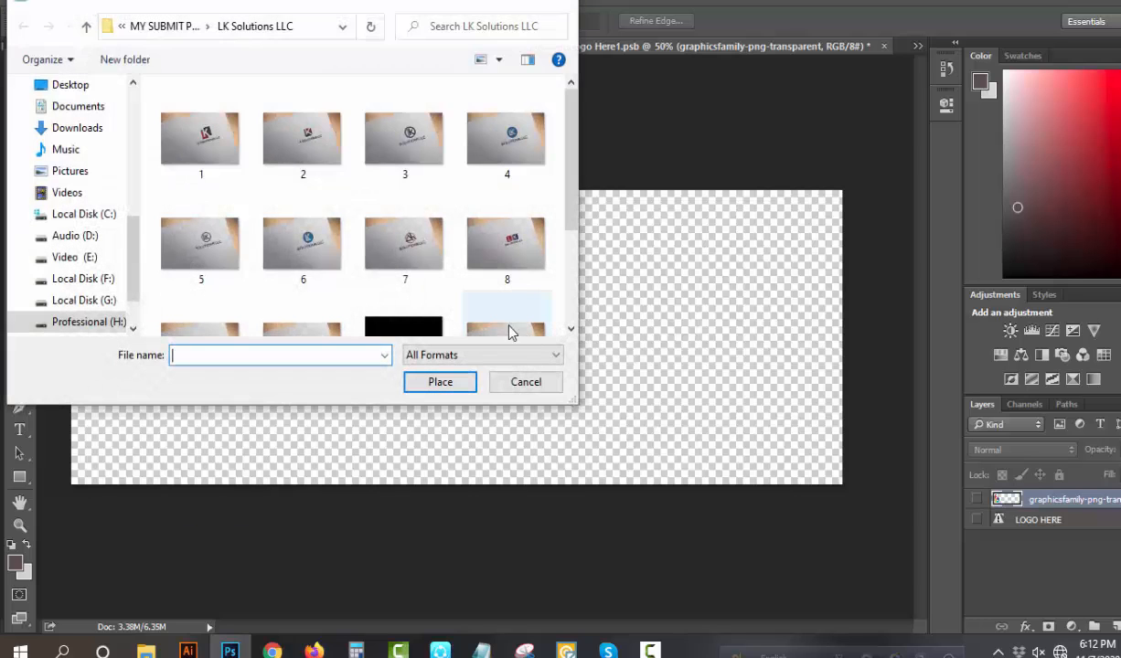
scroll(411, 265, "down", 3)
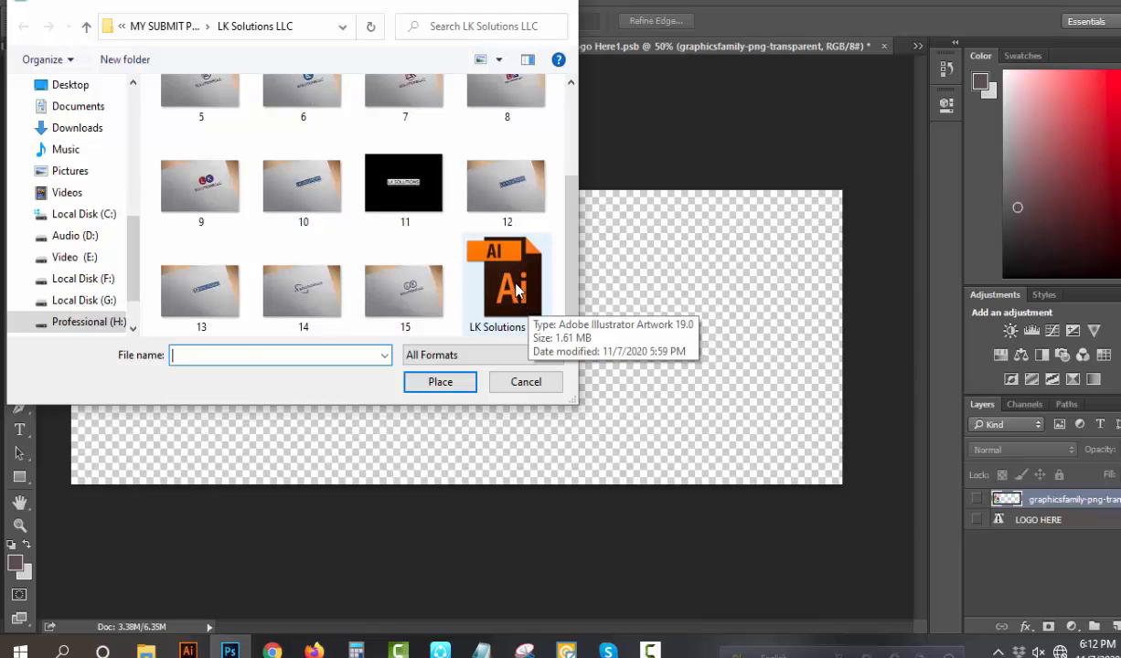
left_click(508, 286)
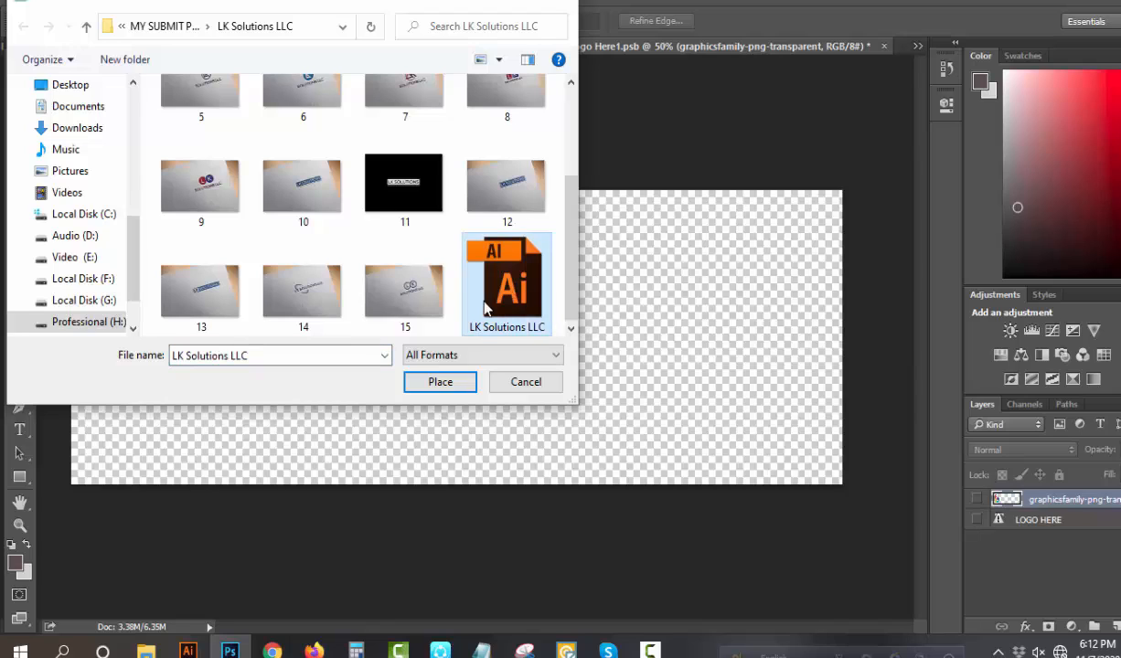
left_click(441, 383)
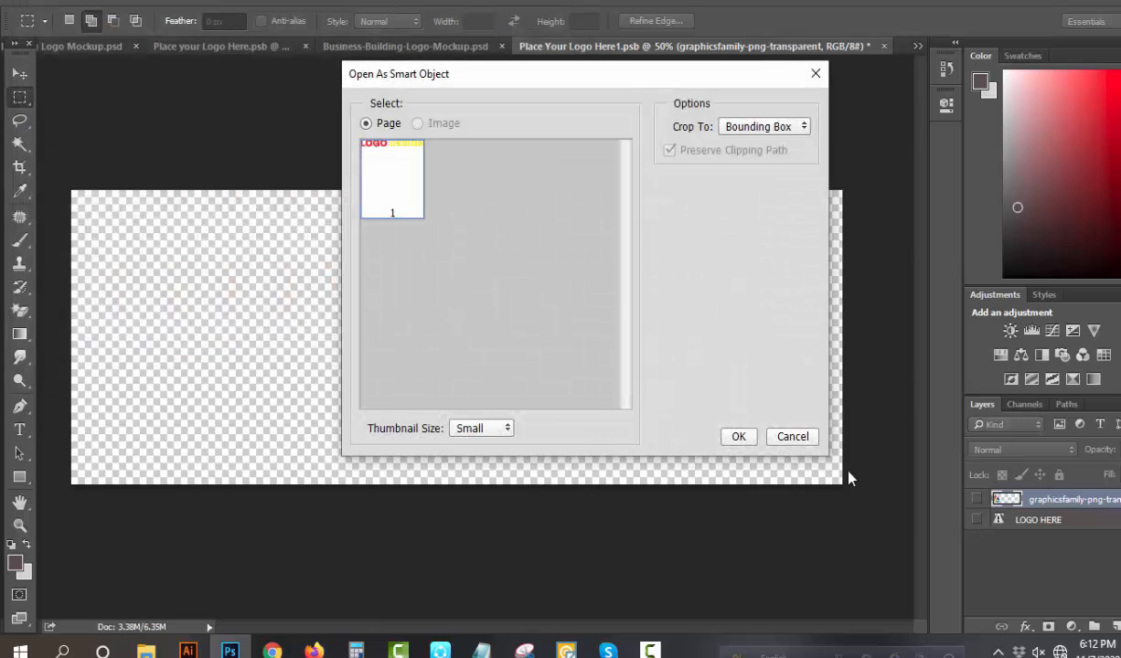
left_click(740, 437)
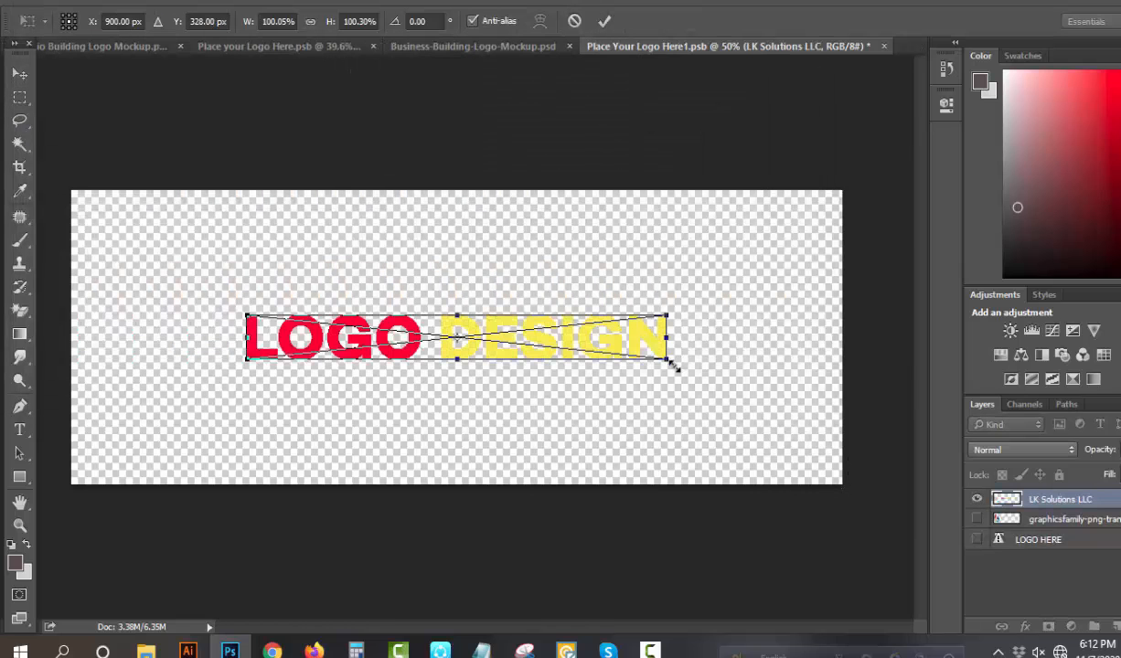
- Scale the placed logo to about 121%, save the smart object with the file placed, and return to the business building mockup
left_click_drag(670, 367, 711, 394)
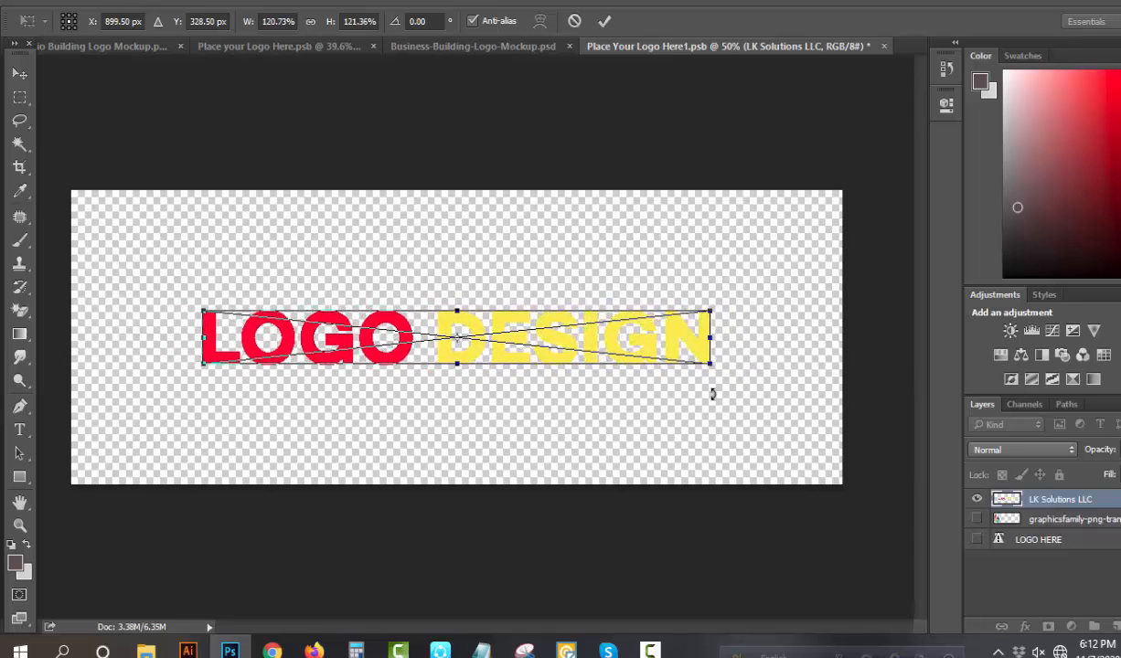
key("ctrl+s")
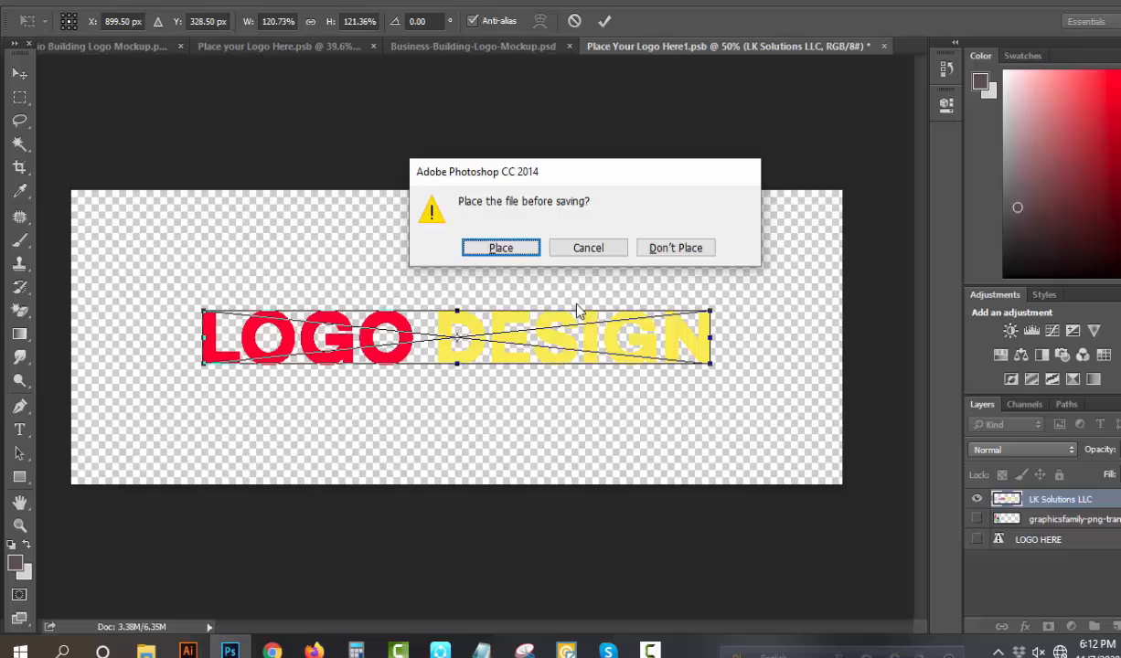
left_click(500, 247)
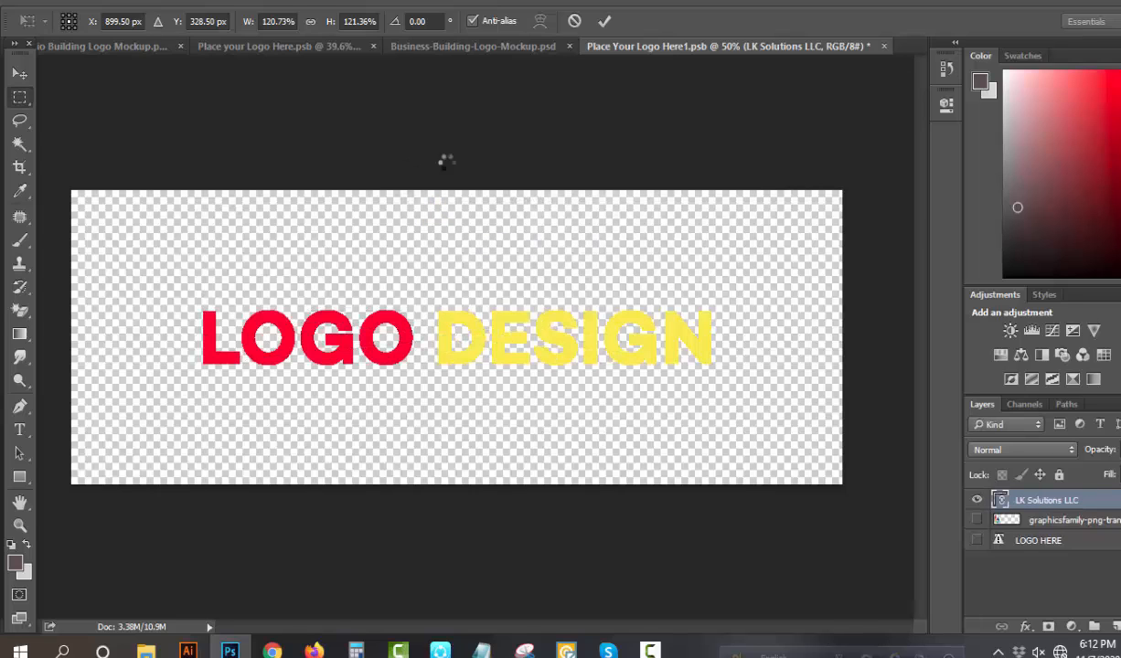
left_click(462, 46)
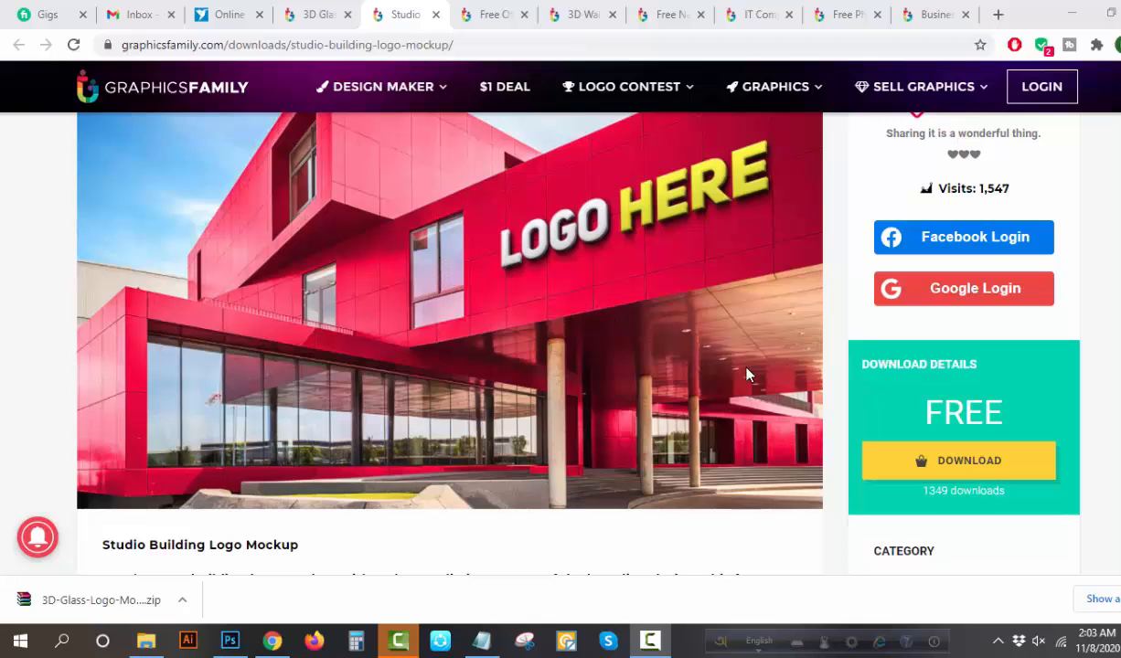
- In the browser, download the free Studio Building Logo Mockup from its GraphicsFamily page
scroll(887, 392, "down", 1)
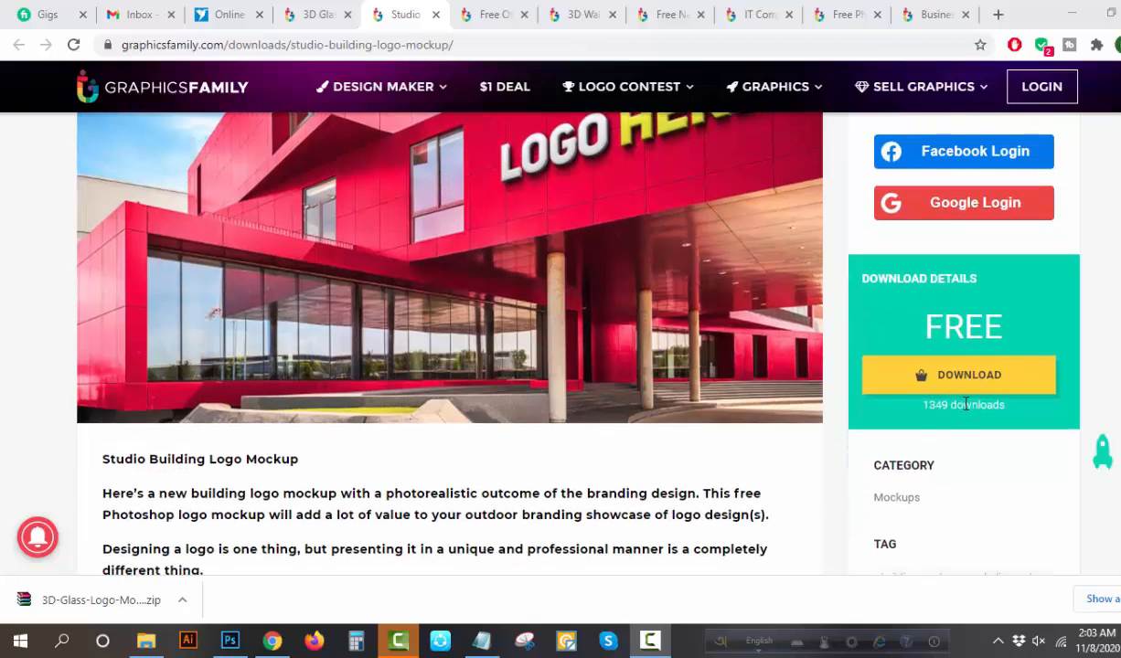
left_click(970, 390)
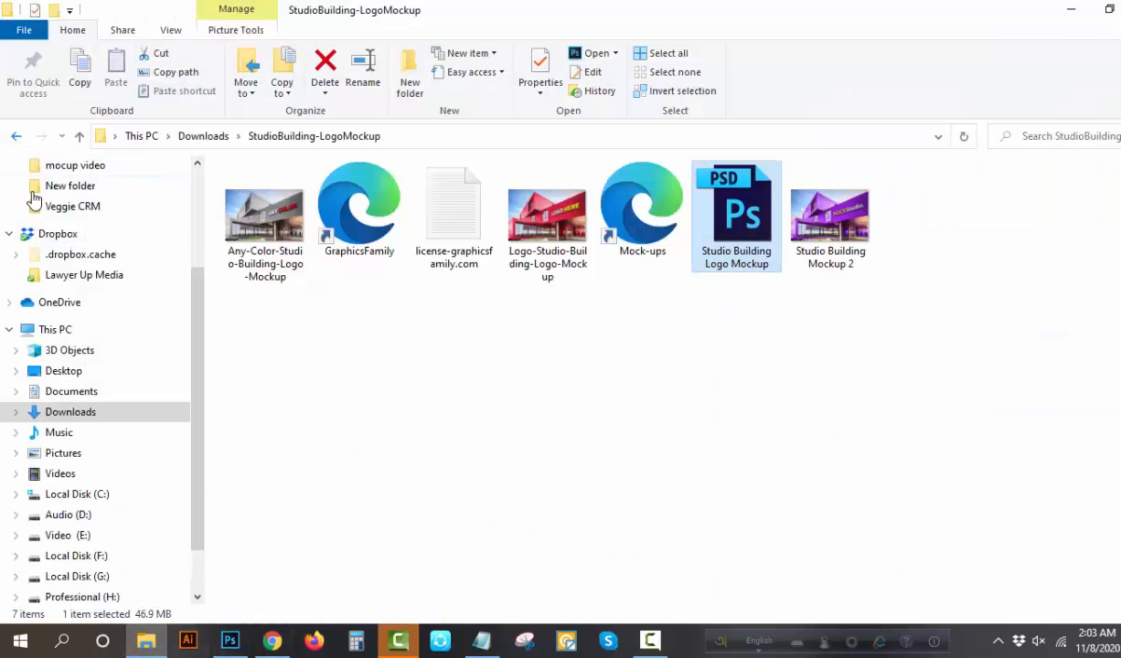
- In File Explorer, find the Studio Building Logo Mockup PSD in the StudioBuilding-LogoMockup folder under Downloads, and switch to Photoshop
left_click(17, 137)
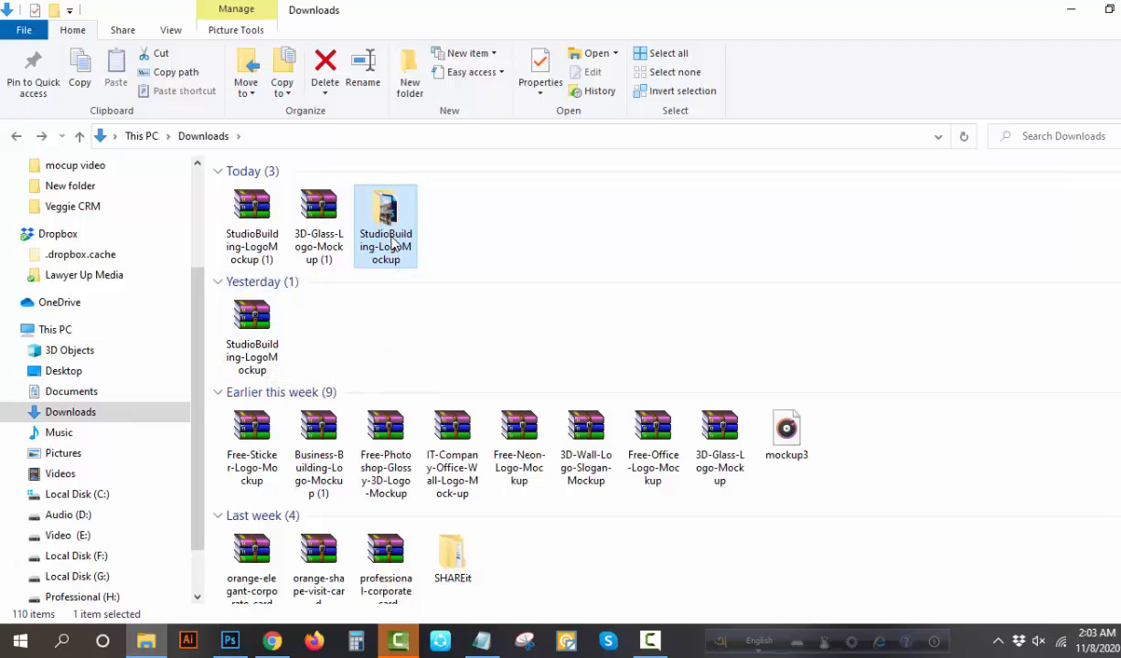
double_click(391, 243)
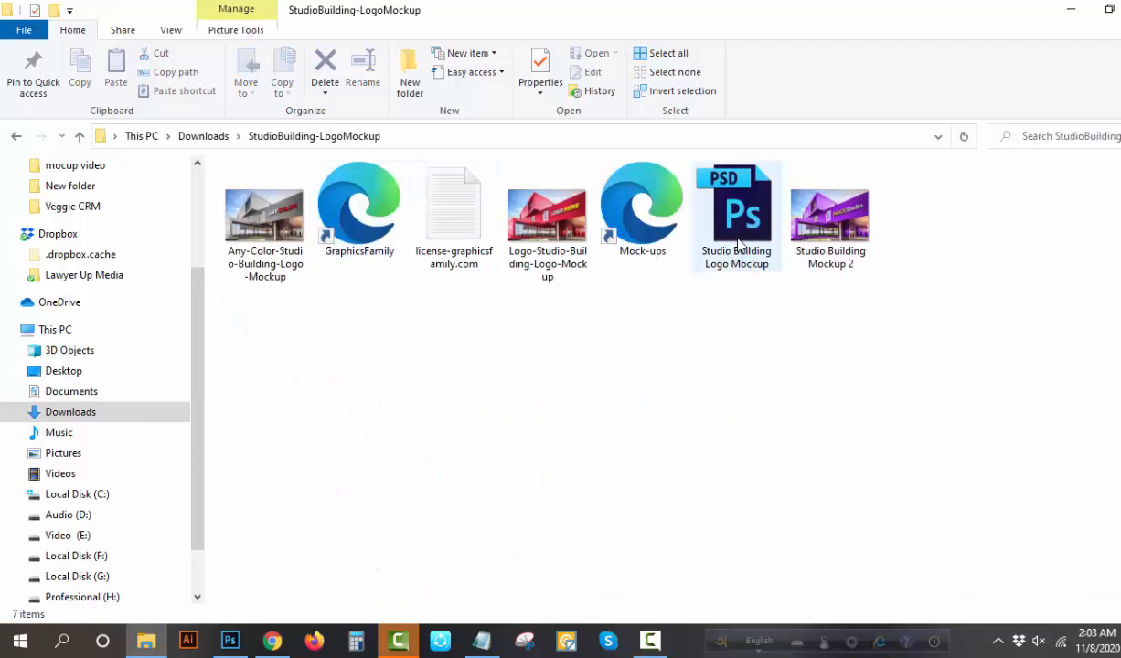
mouse_move(741, 241)
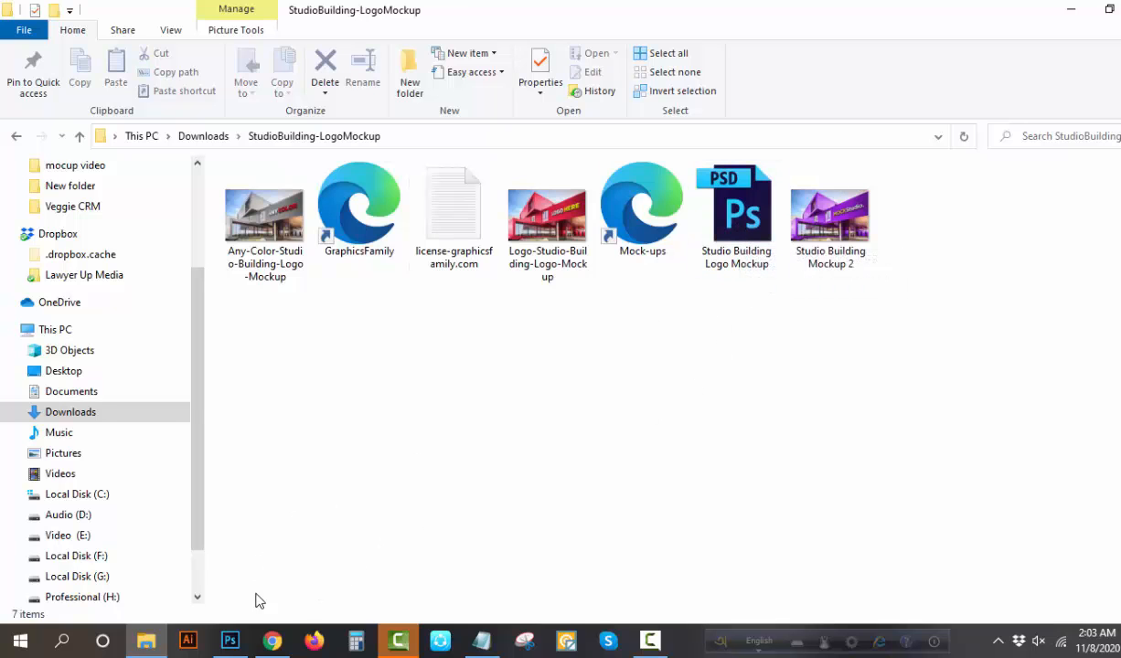
left_click(230, 641)
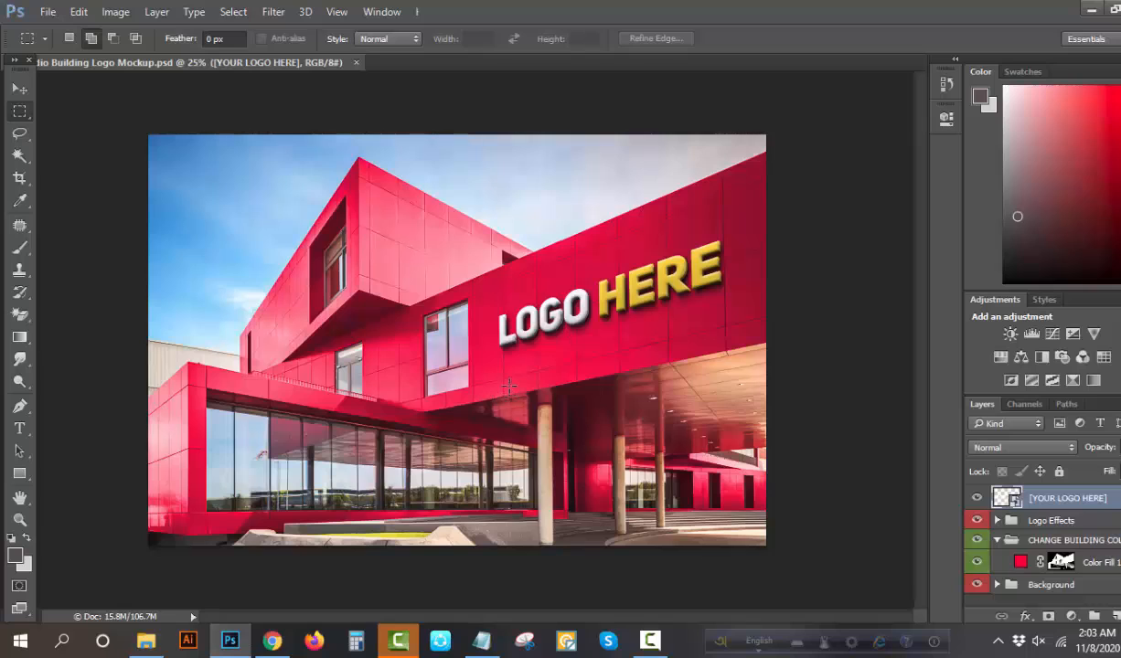